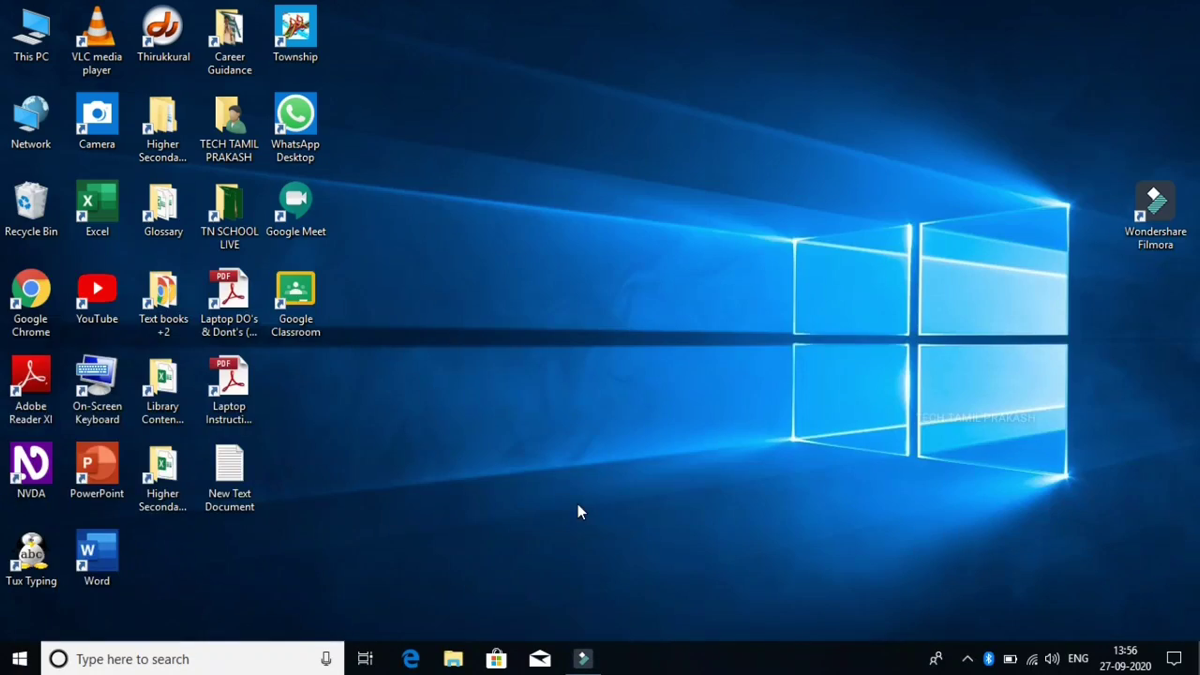
Search Microsoft Store for instagram, view the Instagram app's page, and close the store
left_click(496, 659)
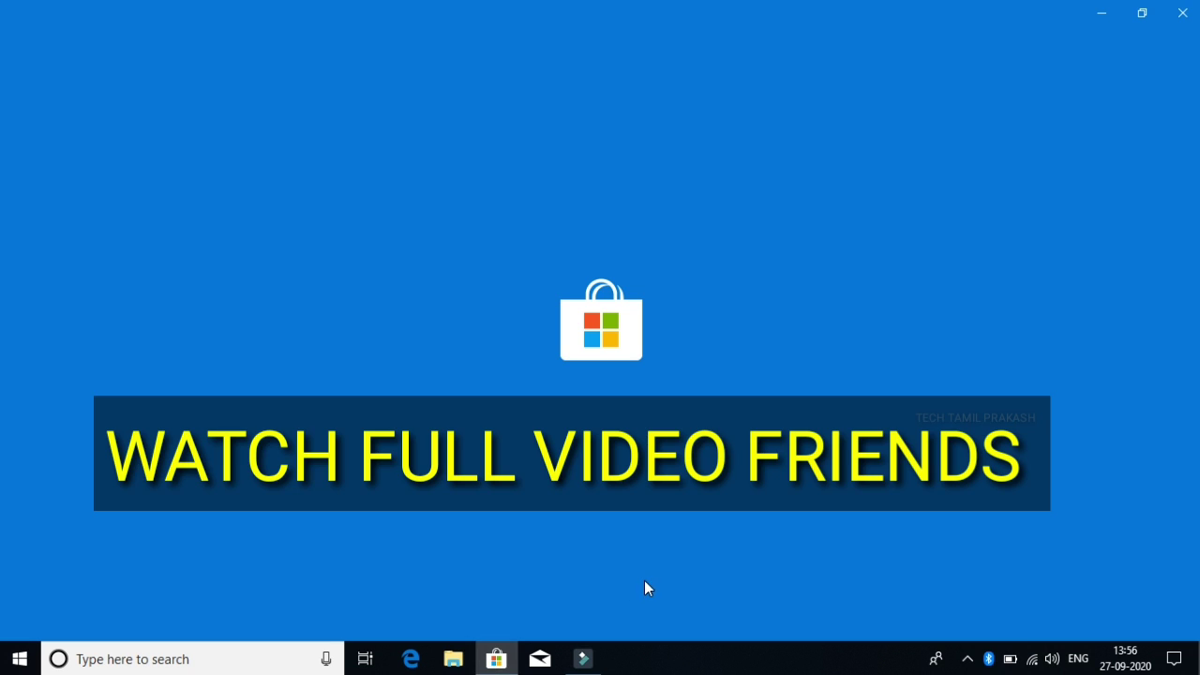
left_click(943, 48)
type("in")
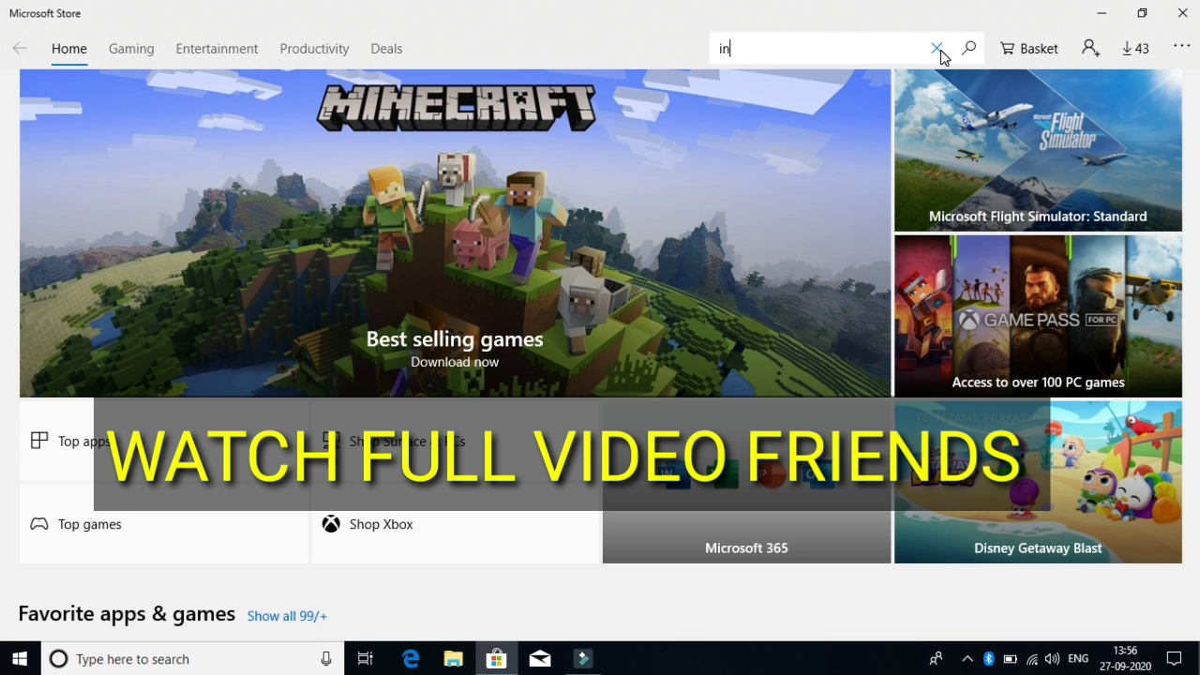
type("stagram")
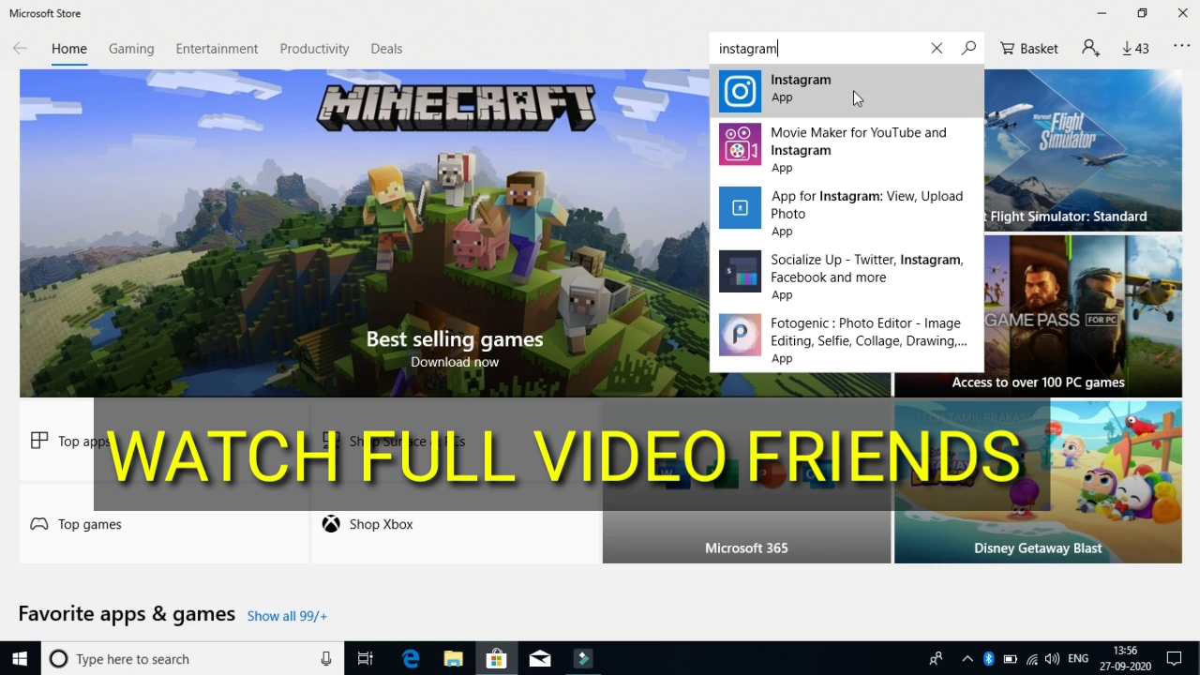
left_click(854, 90)
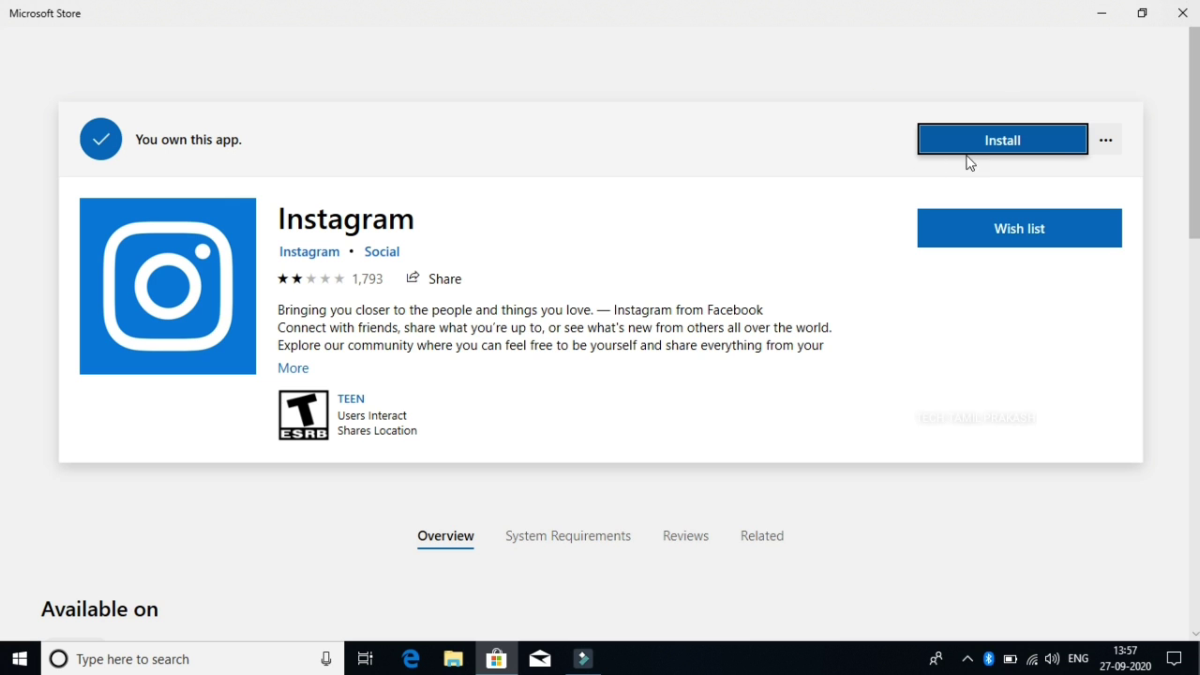
left_click(1183, 14)
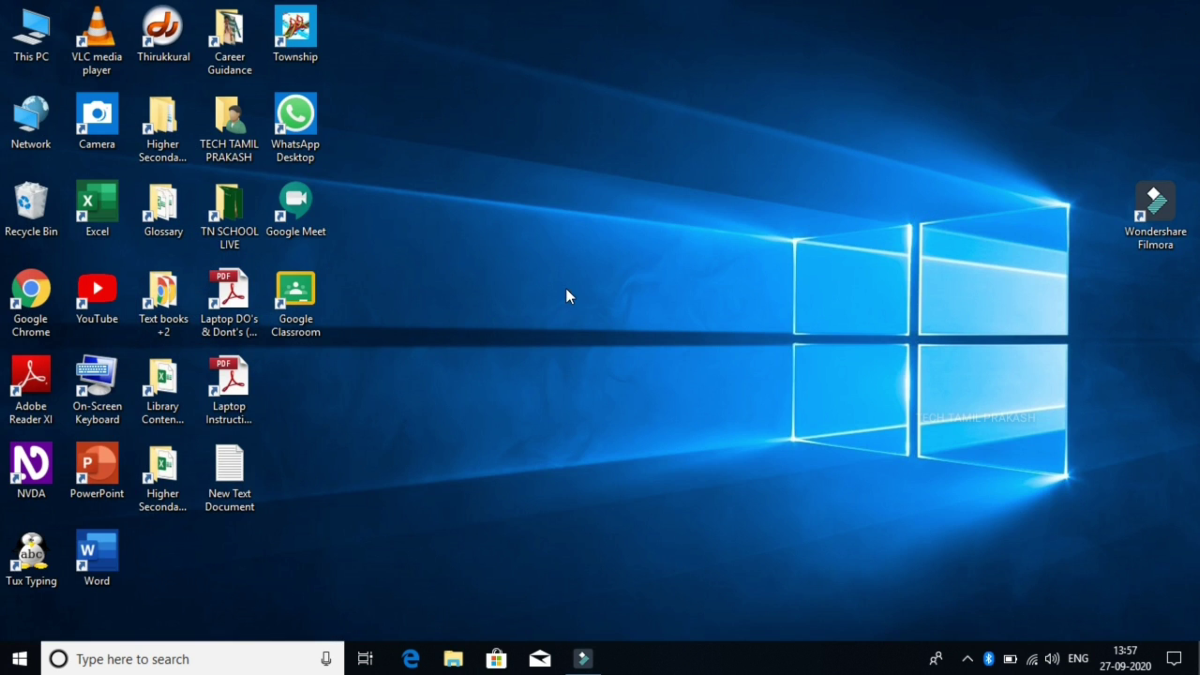
Open Google Chrome and go to instagram.com
double_click(40, 296)
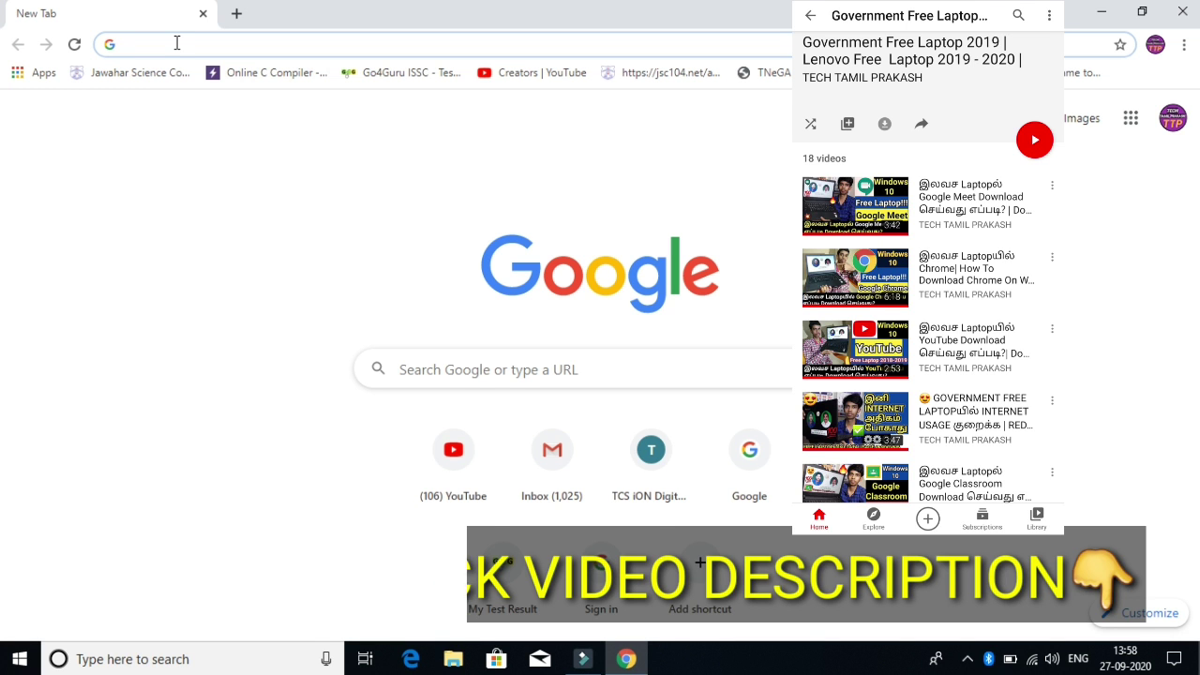
left_click(177, 43)
type("instagr")
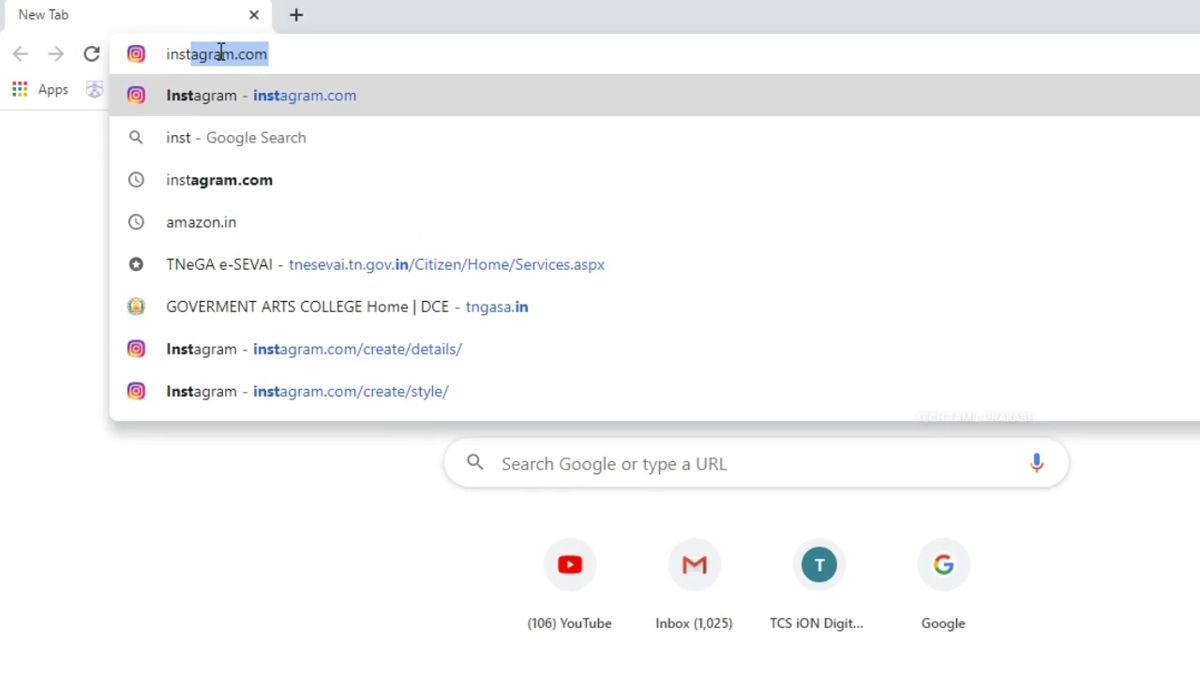
type("am.c")
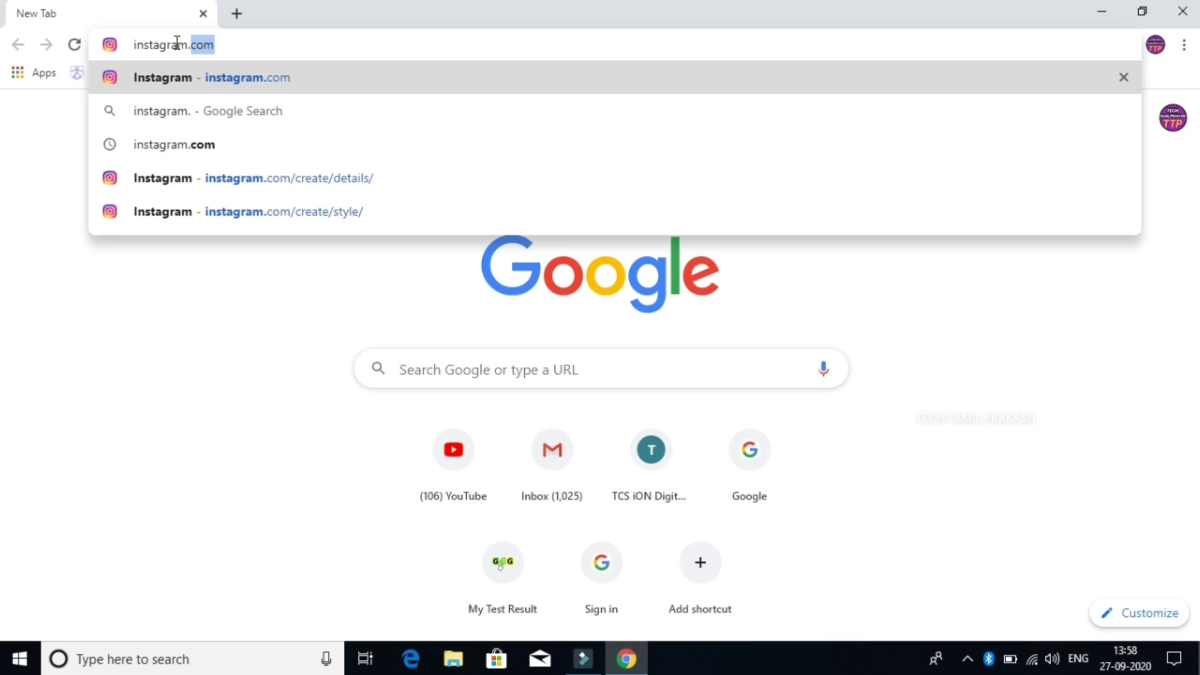
type("om")
left_click(207, 81)
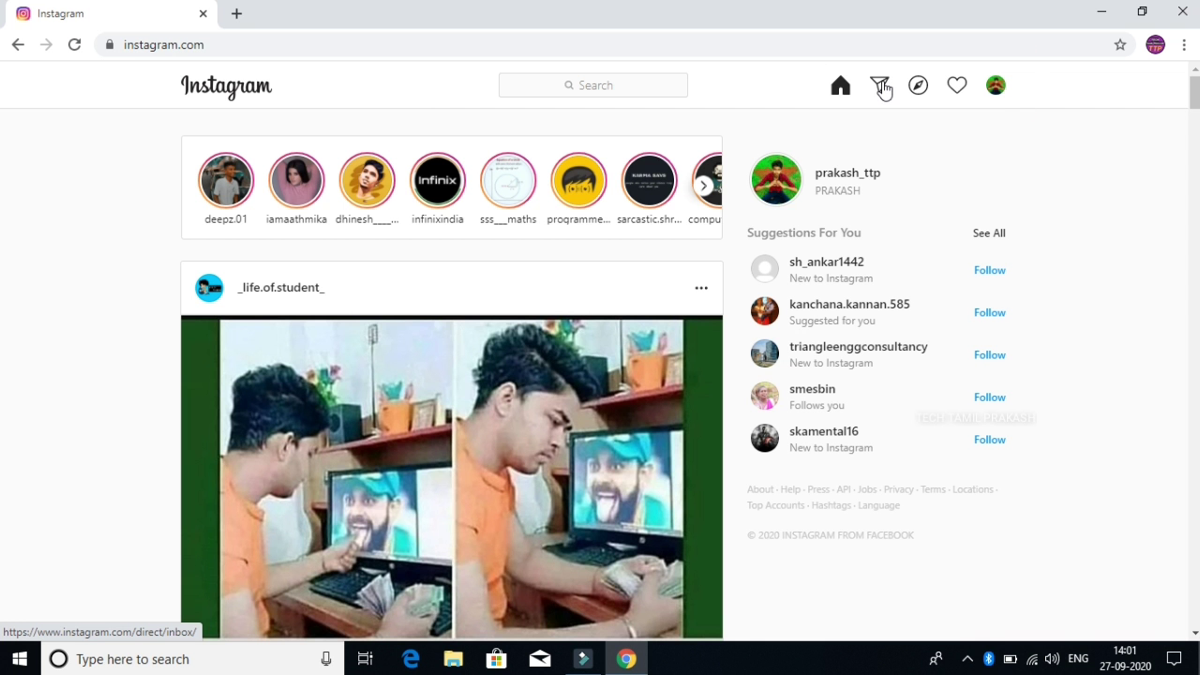
View the account's own profile page and its posts, and return to the home feed
left_click(995, 91)
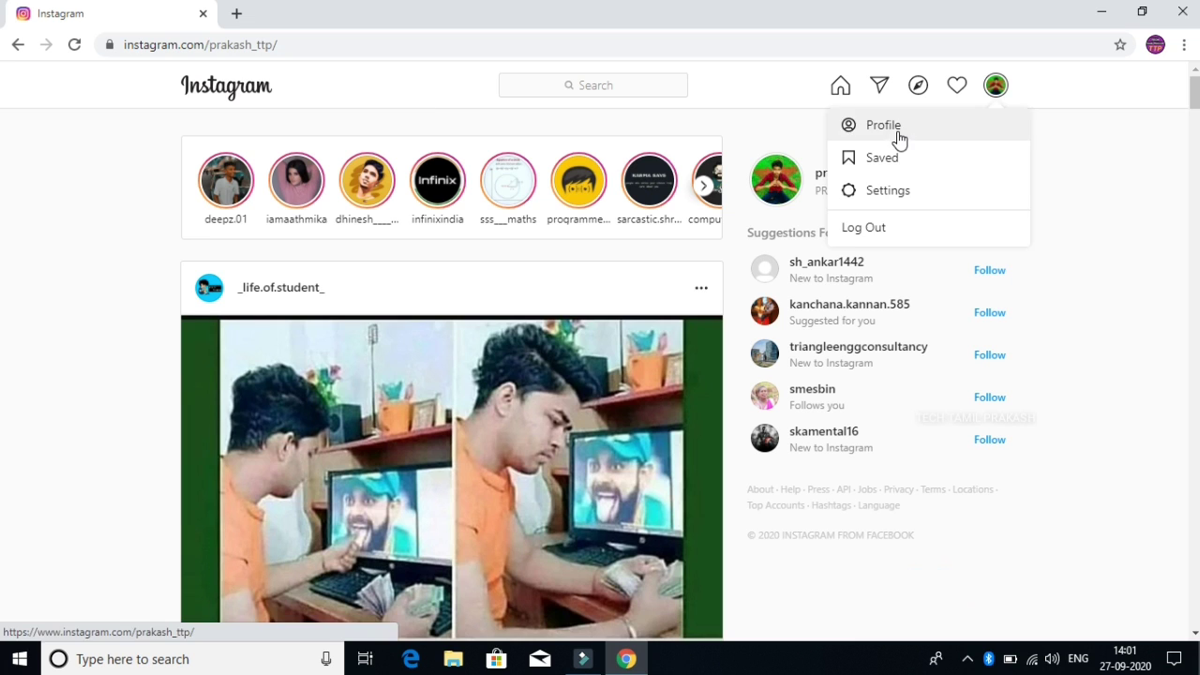
left_click(797, 185)
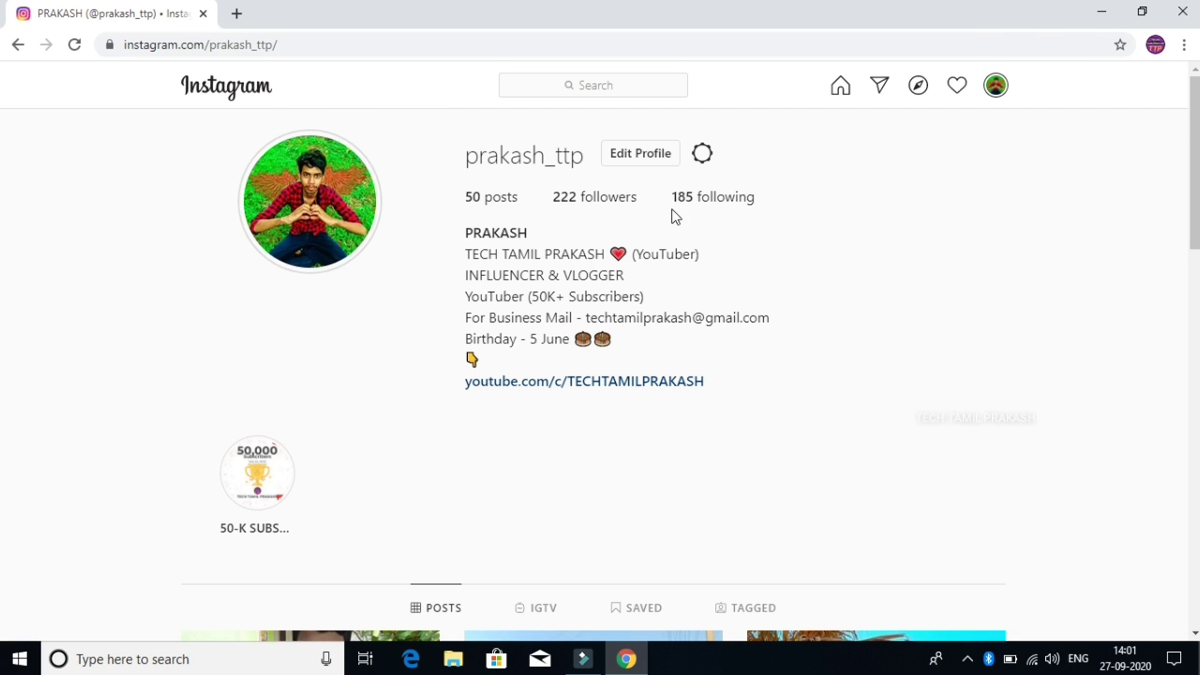
scroll(771, 217, "down", 3)
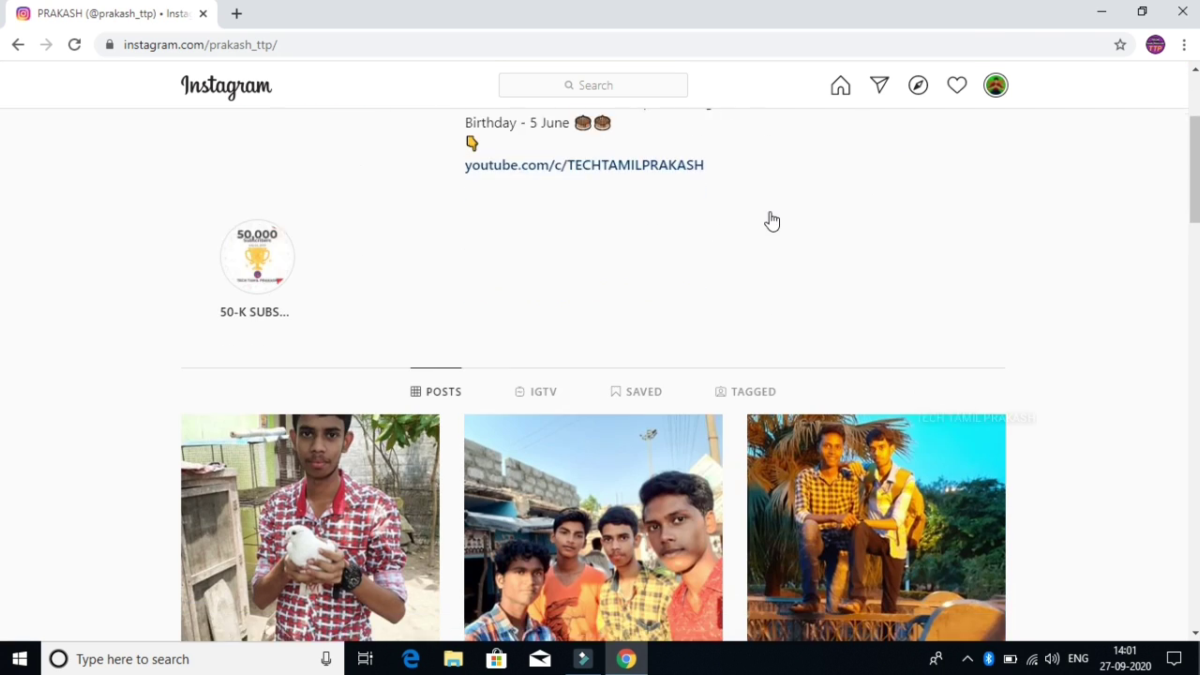
scroll(770, 217, "up", 3)
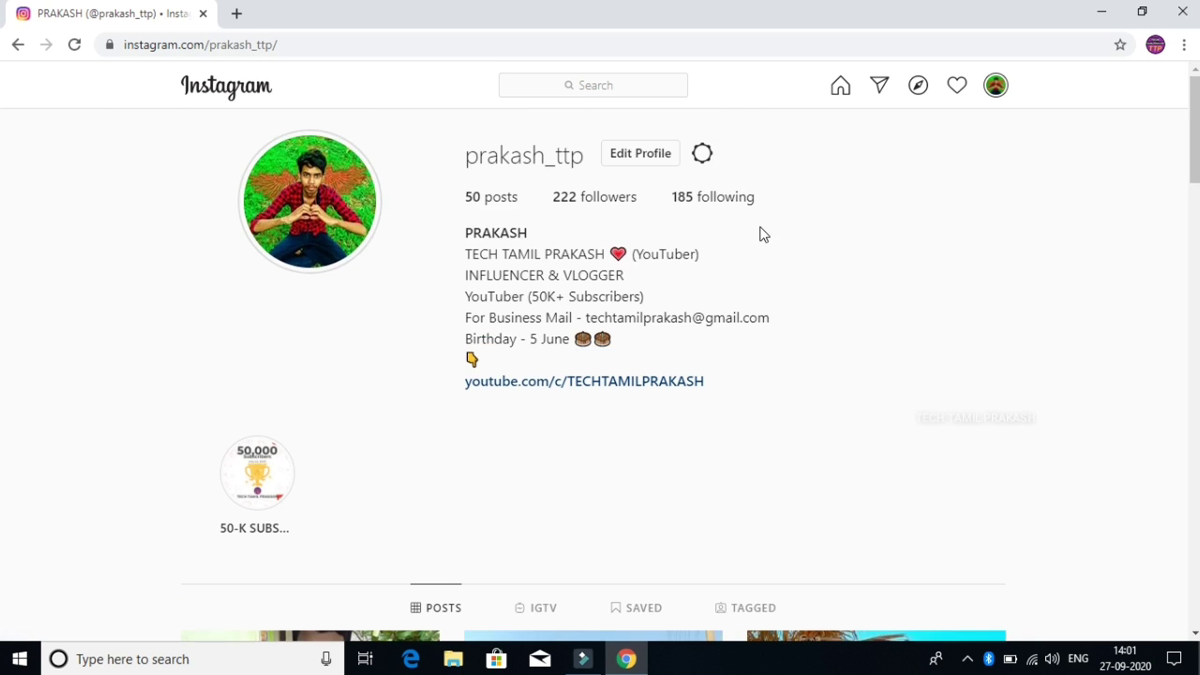
scroll(759, 233, "down", 2)
scroll(760, 283, "up", 2)
left_click(16, 47)
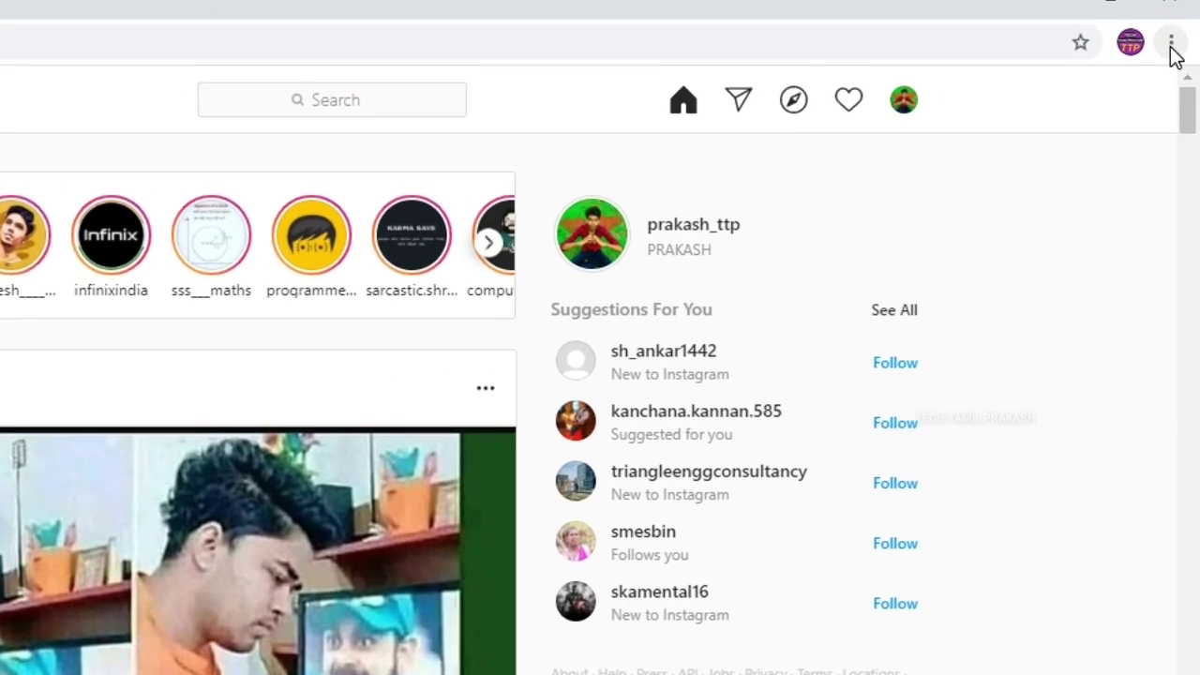
Open Chrome's Developer tools for the Instagram page and look through the body element's styles
left_click(1174, 45)
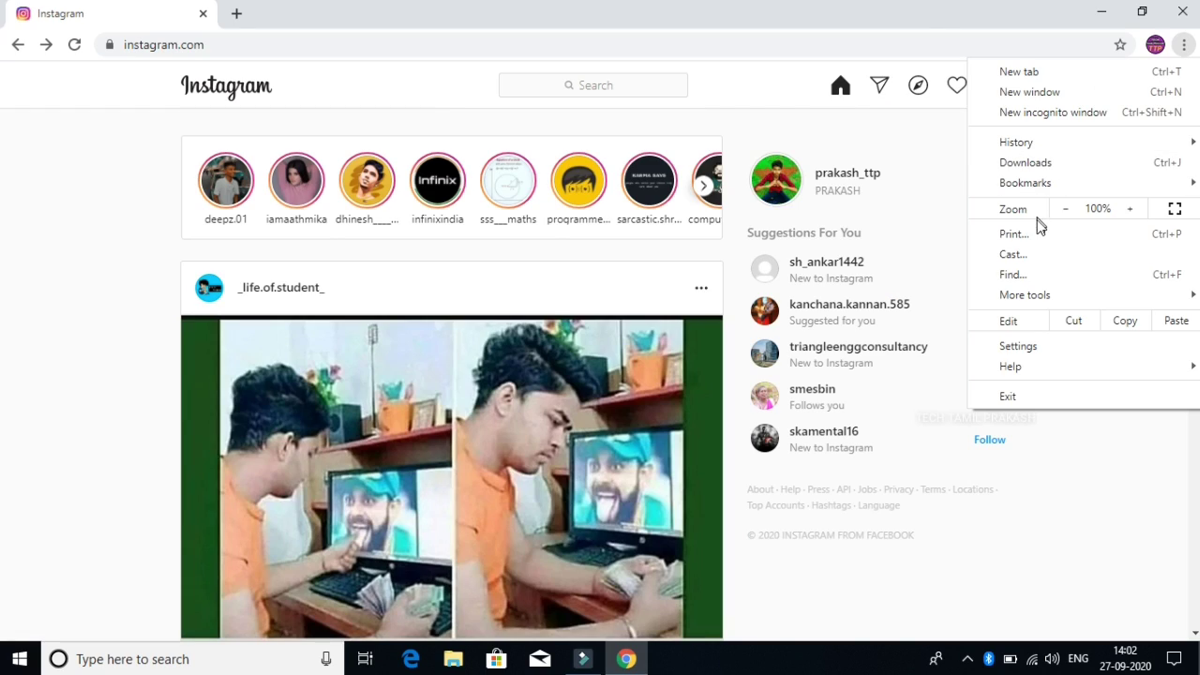
mouse_move(1041, 298)
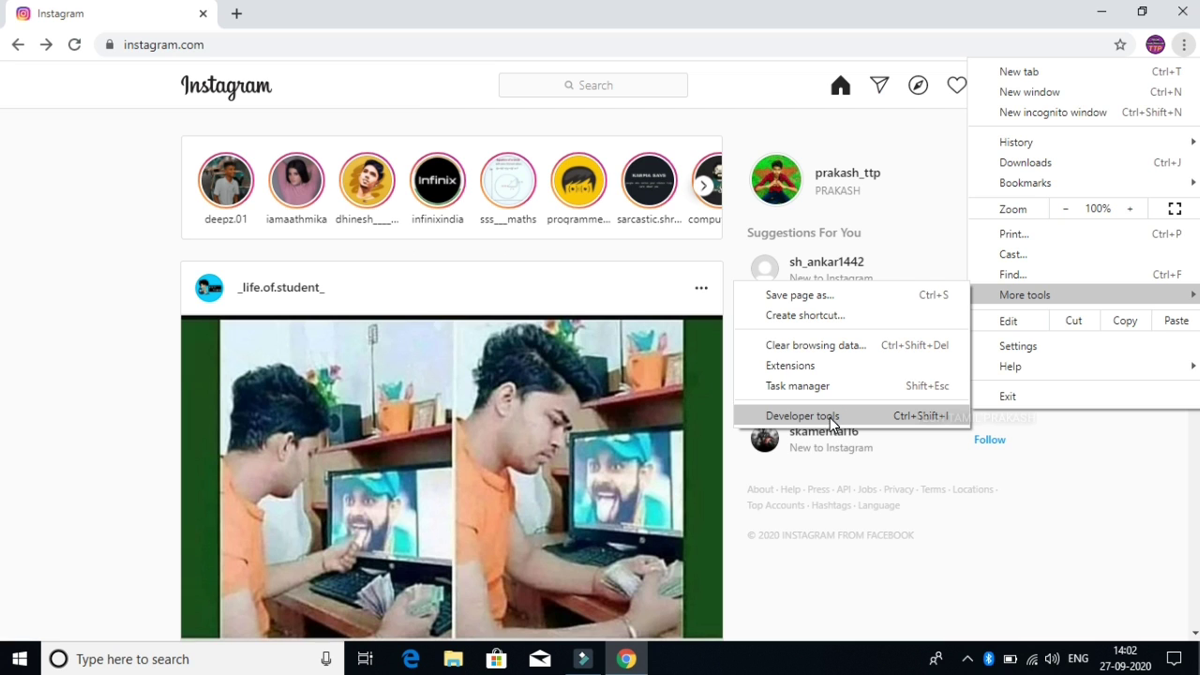
left_click(830, 419)
scroll(804, 244, "down", 1)
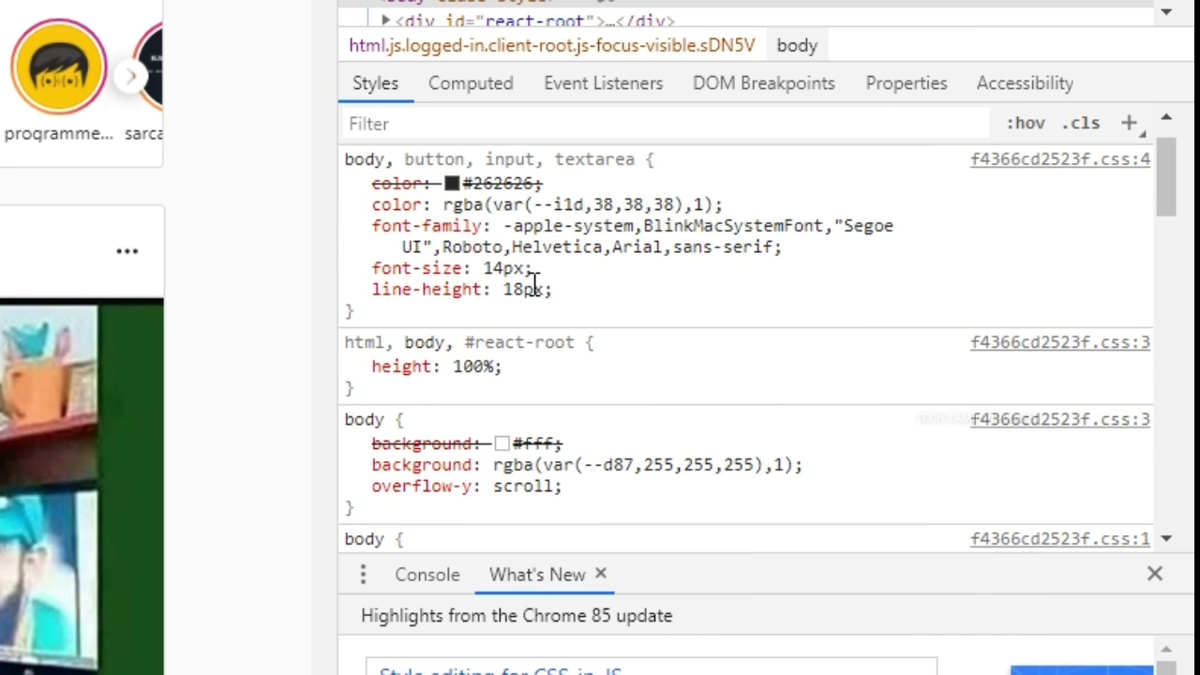
scroll(661, 347, "down", 3)
scroll(777, 348, "up", 1)
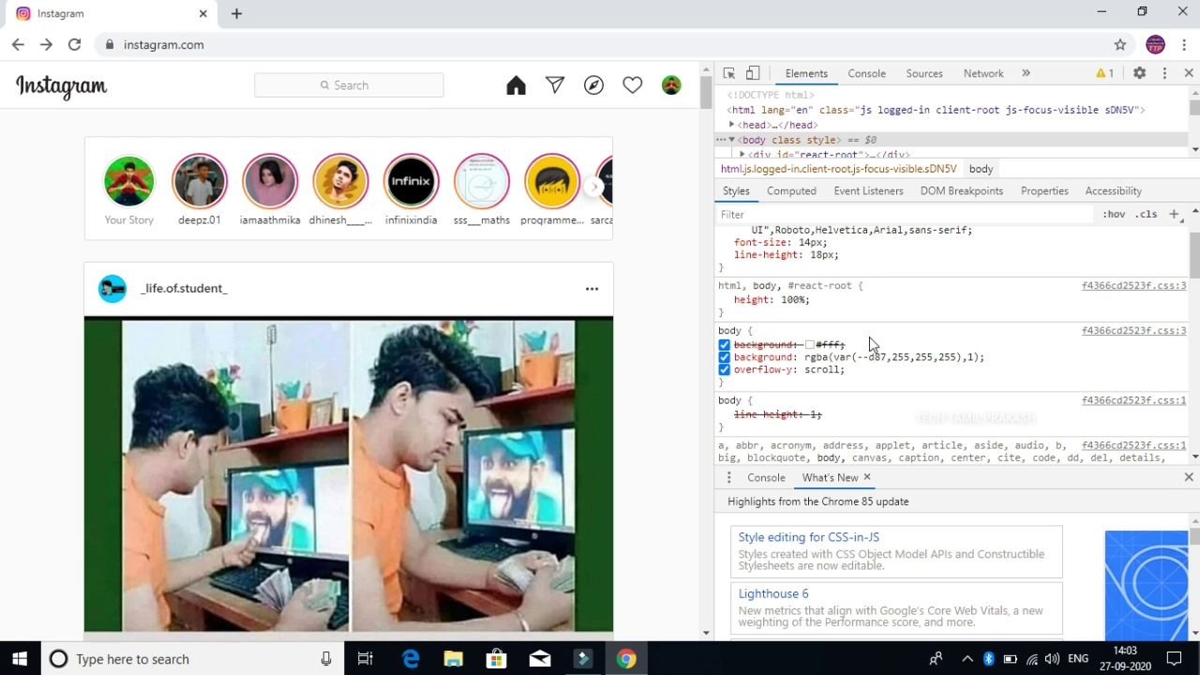
Turn on Responsive device emulation for the page and reload it to get Instagram's mobile layout
left_click(754, 75)
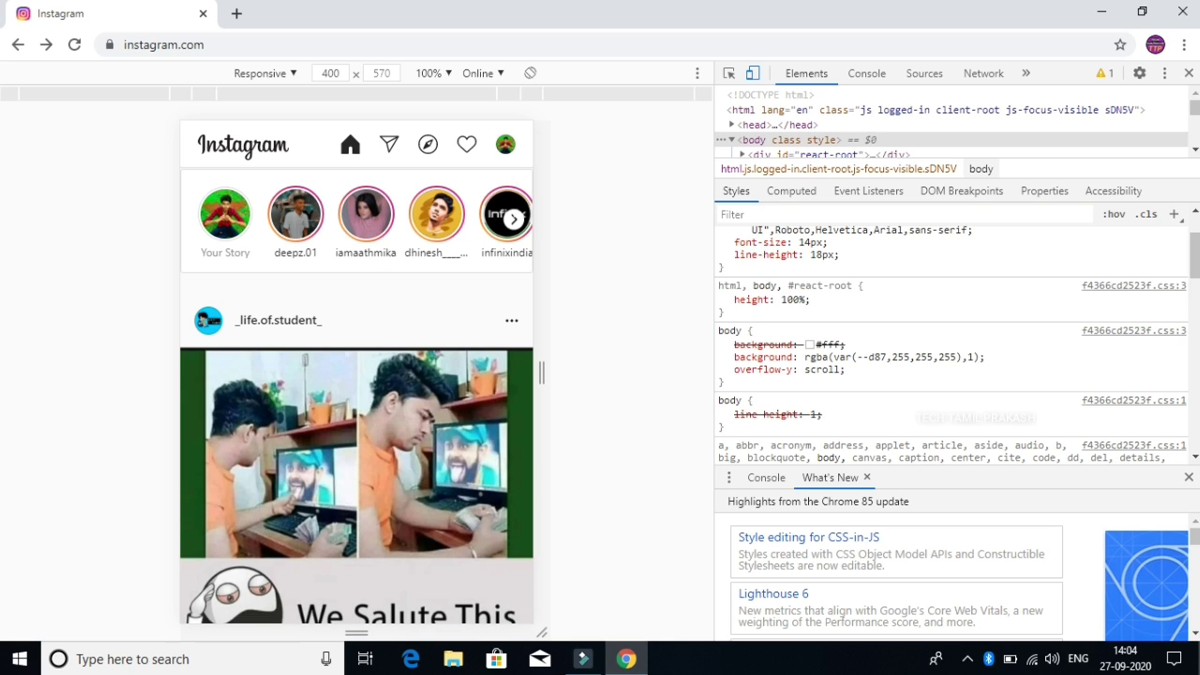
left_click(291, 75)
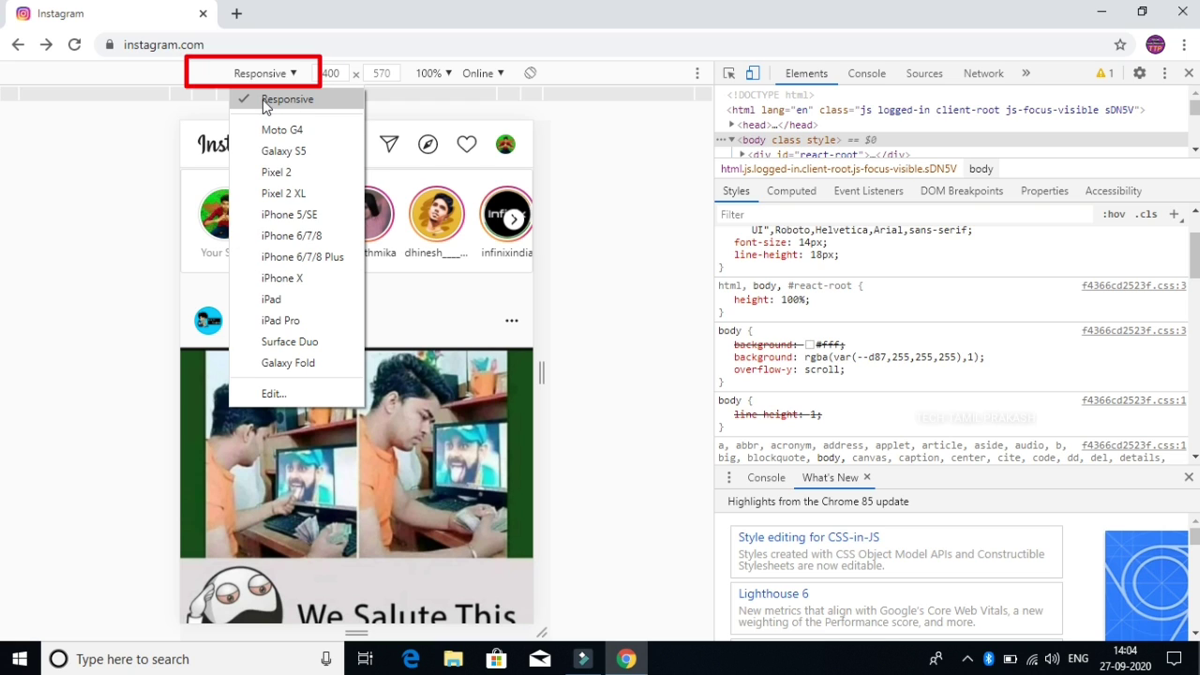
left_click(291, 75)
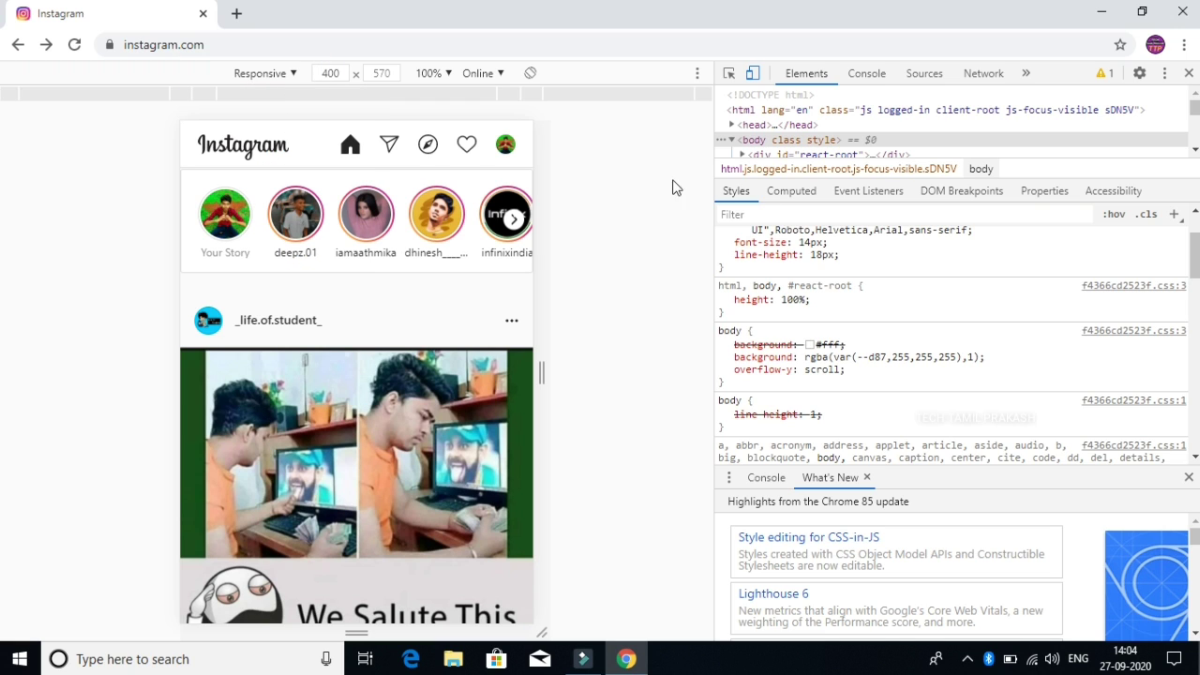
left_click(755, 75)
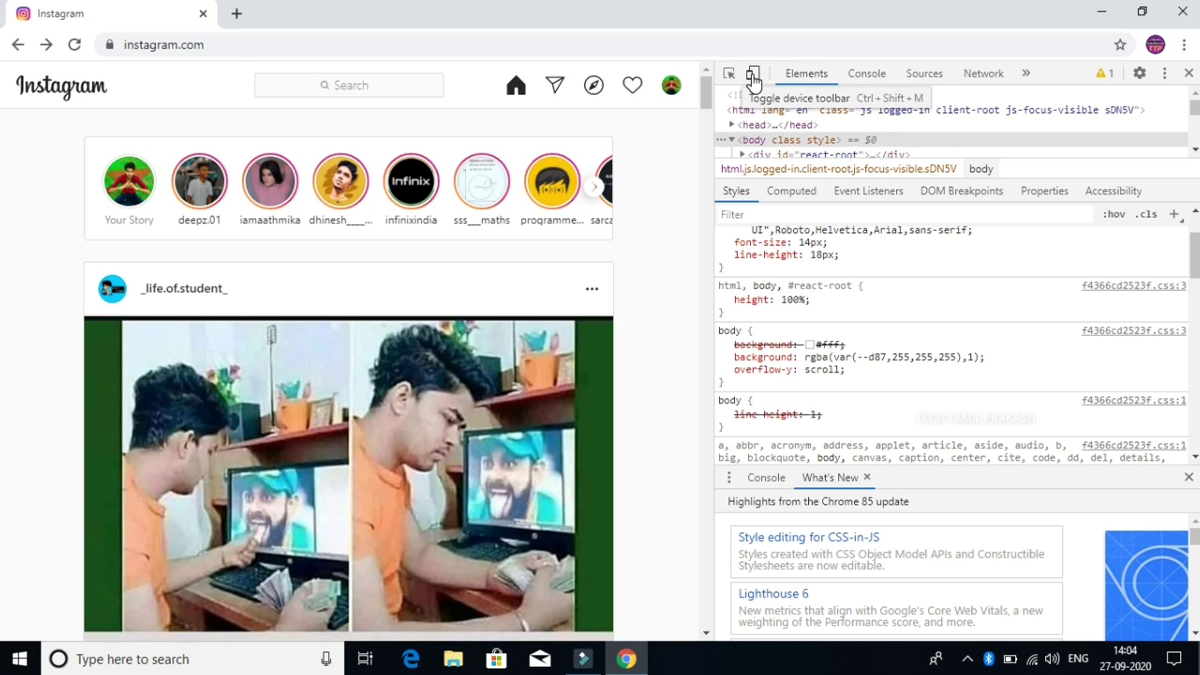
left_click(753, 76)
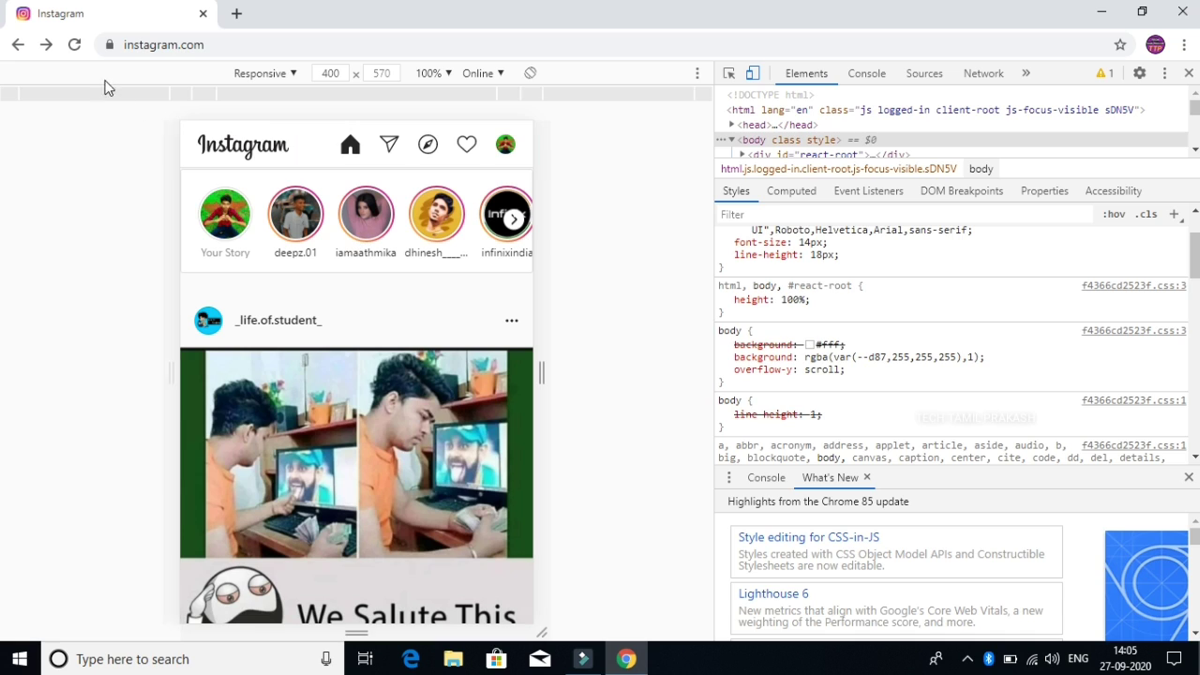
left_click(72, 46)
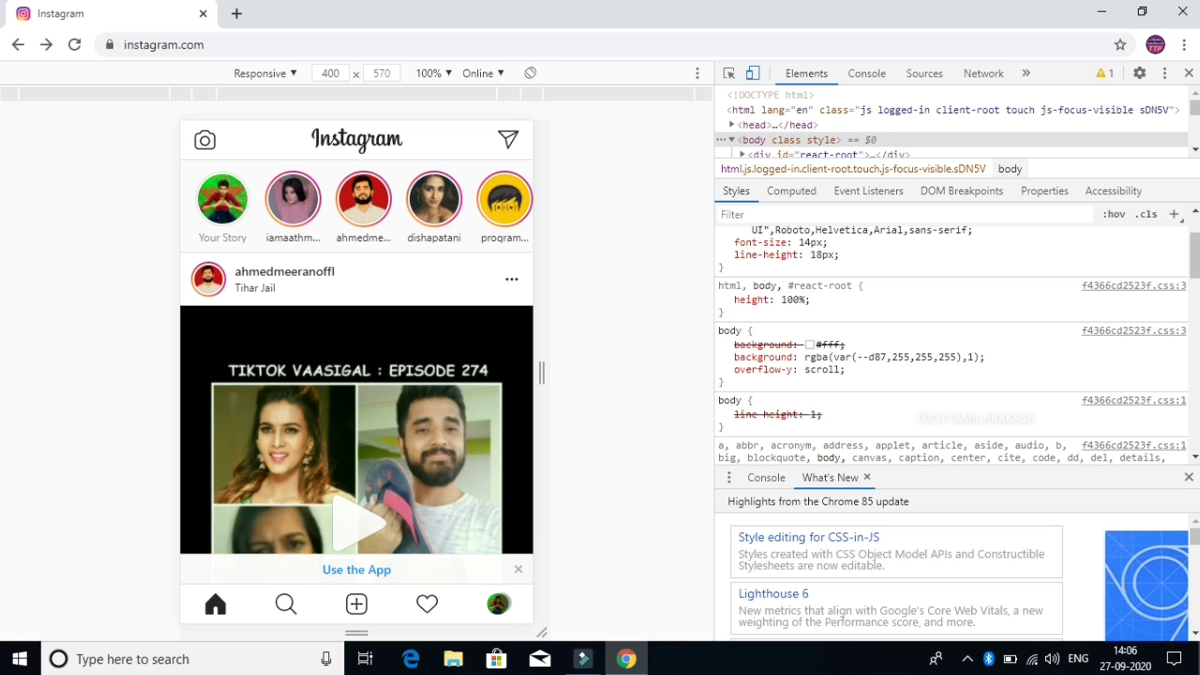
View the account's own profile and post grid in the mobile layout
left_click(499, 603)
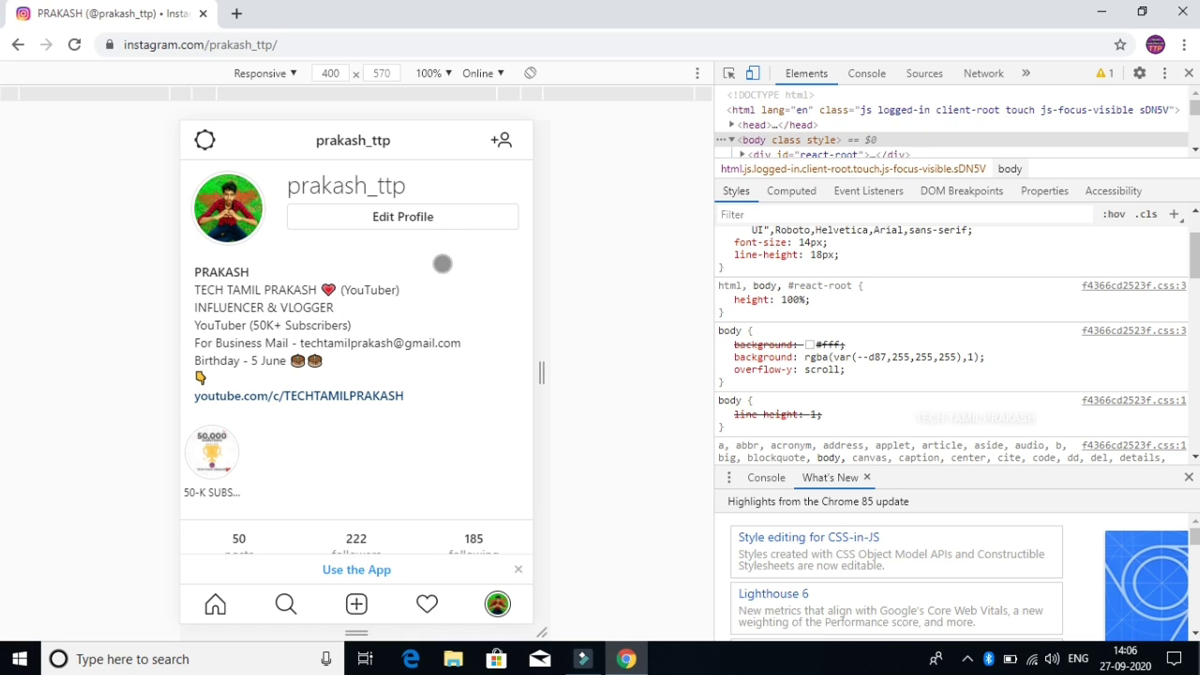
scroll(443, 264, "down", 2)
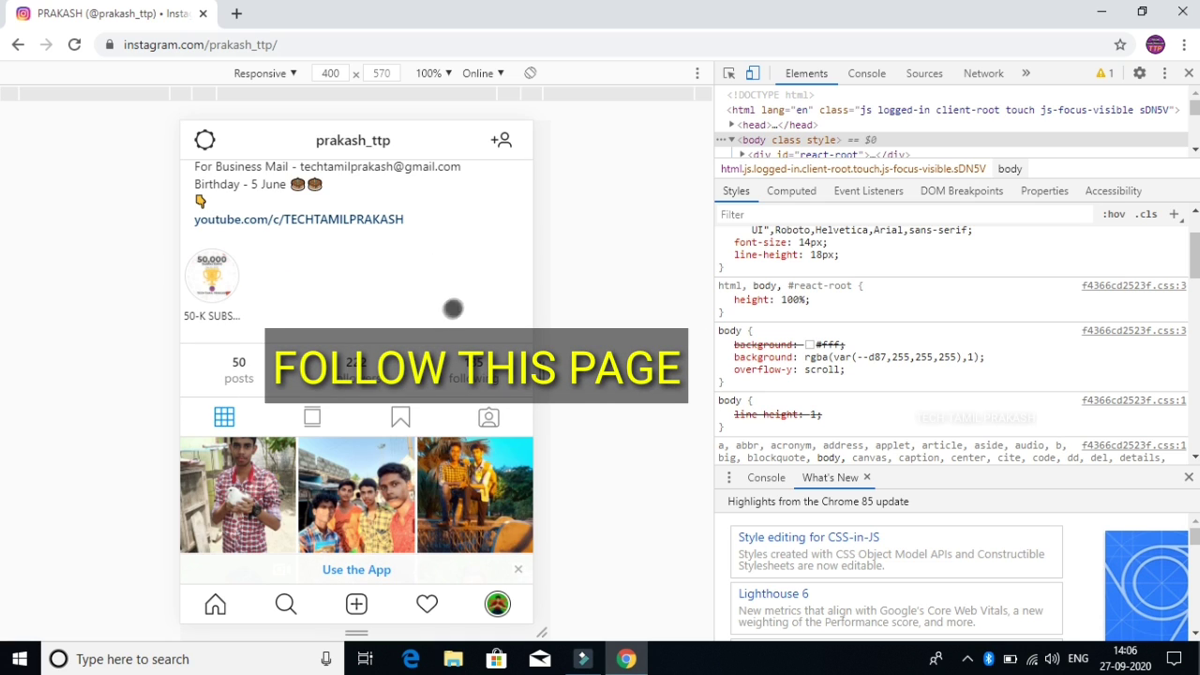
scroll(453, 309, "up", 2)
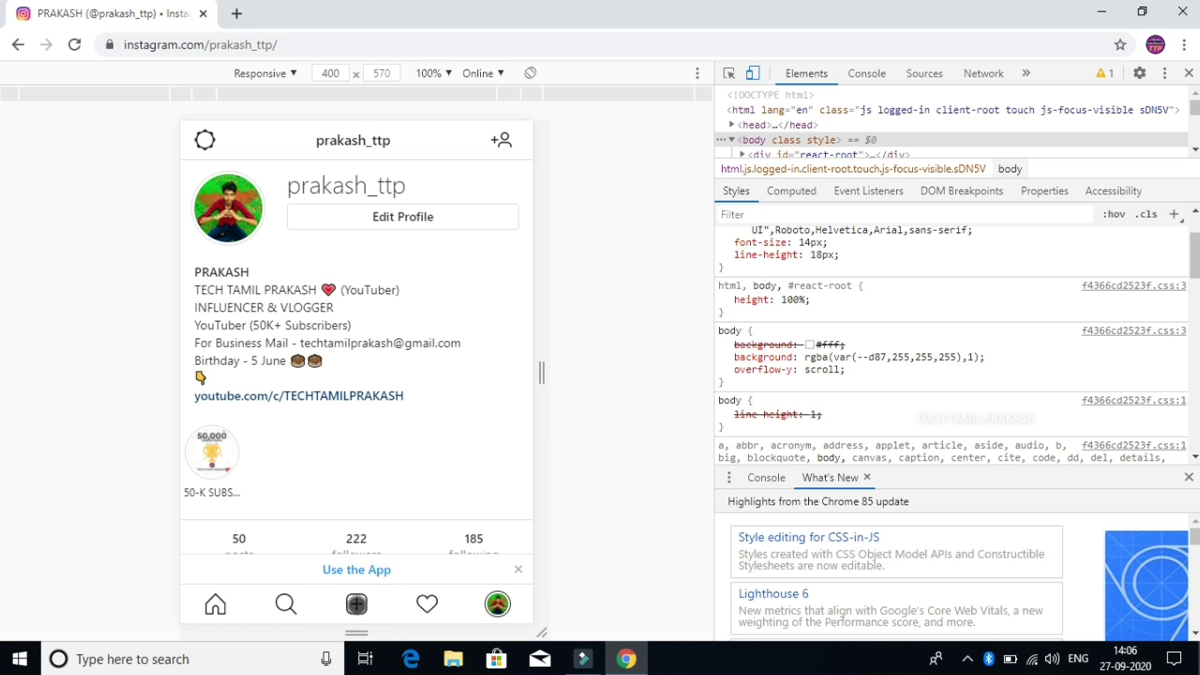
Open the new post's file chooser, dismiss it without choosing a file, and close the Developer tools
left_click(356, 605)
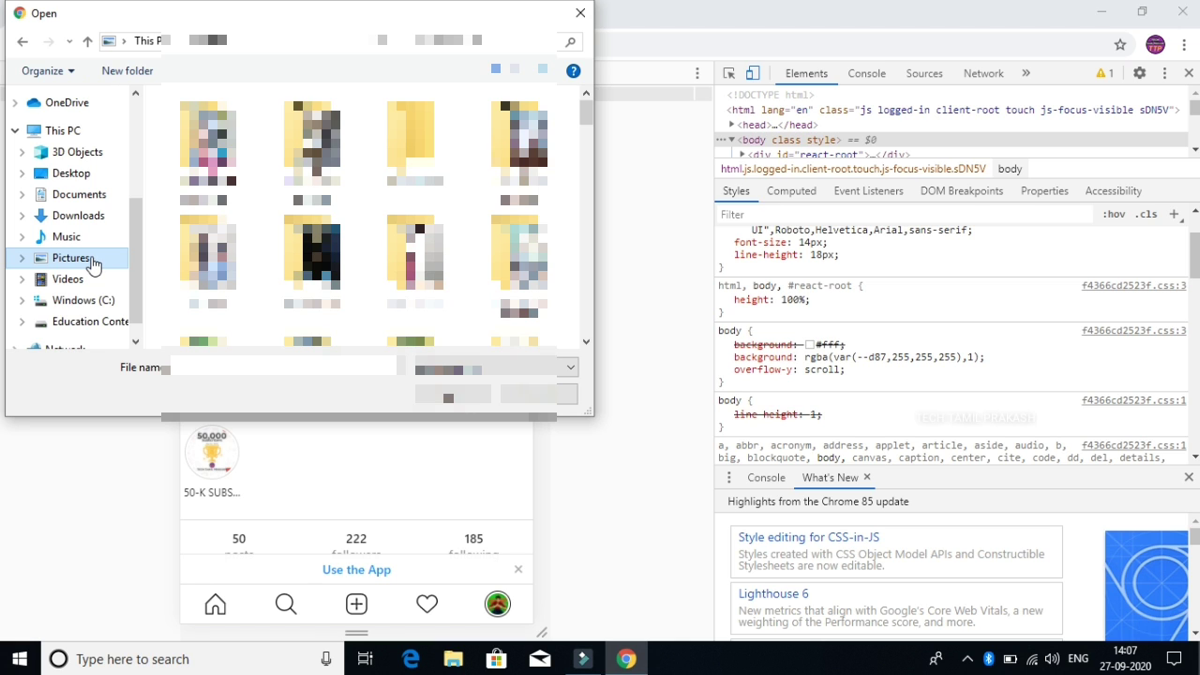
left_click(583, 14)
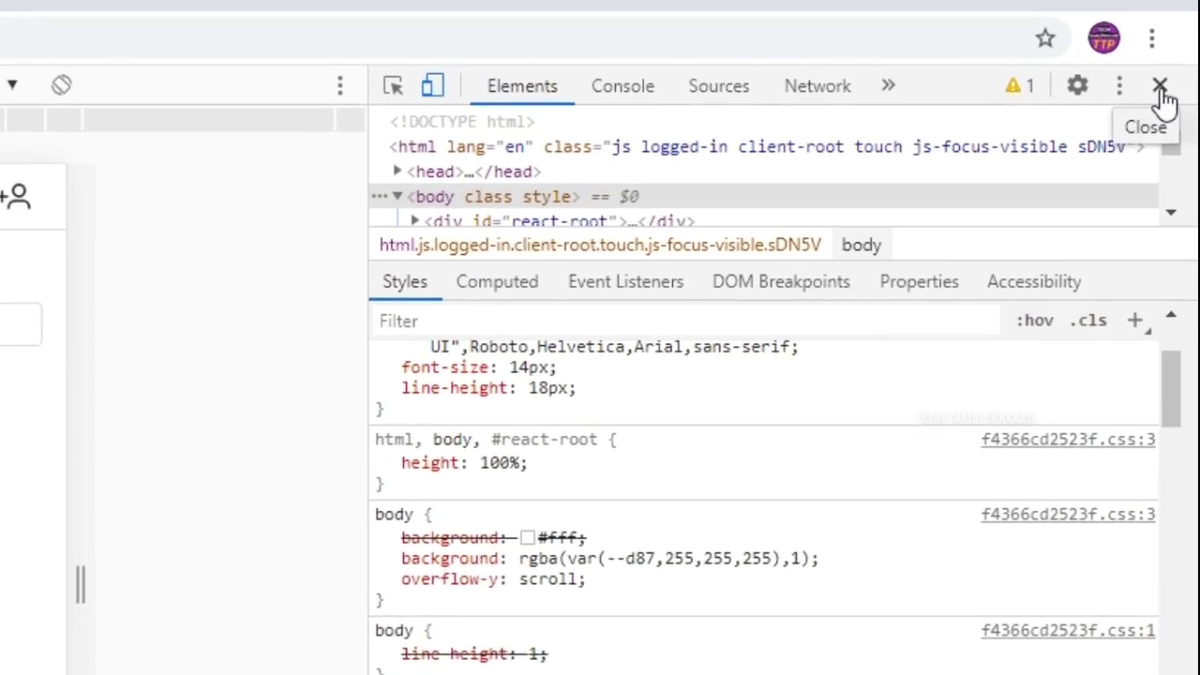
left_click(1161, 88)
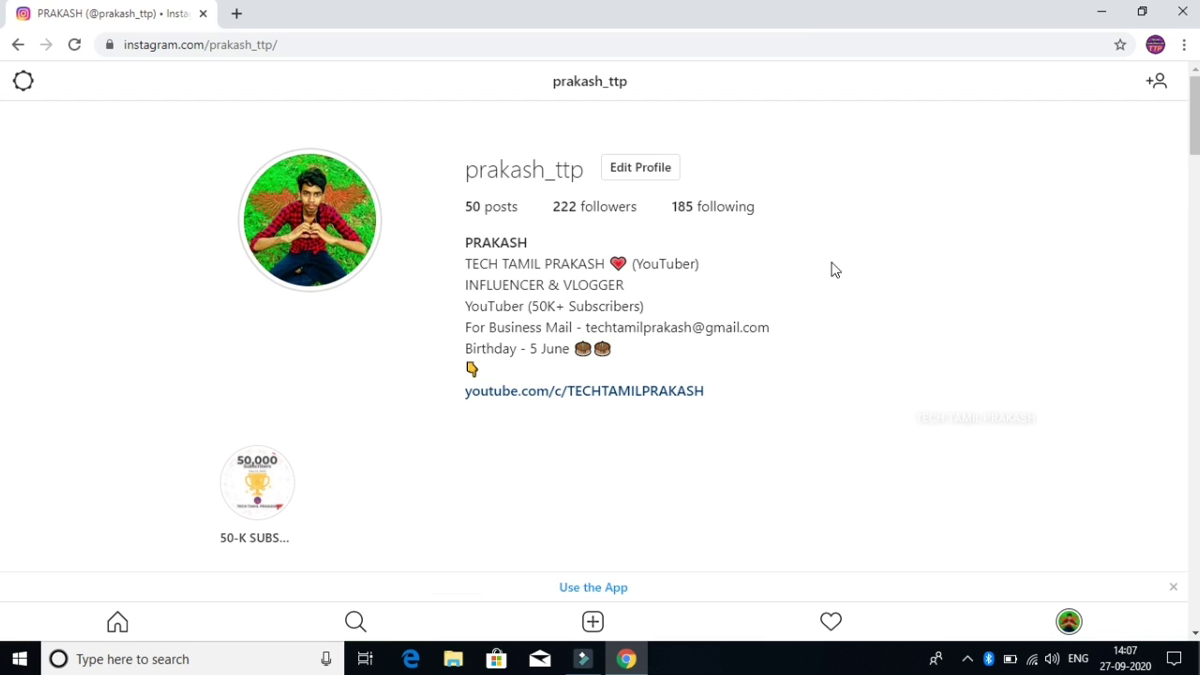
Start a new post with a photo from the Jubliee park photos folder and rotate it twice to stand upright
left_click(592, 623)
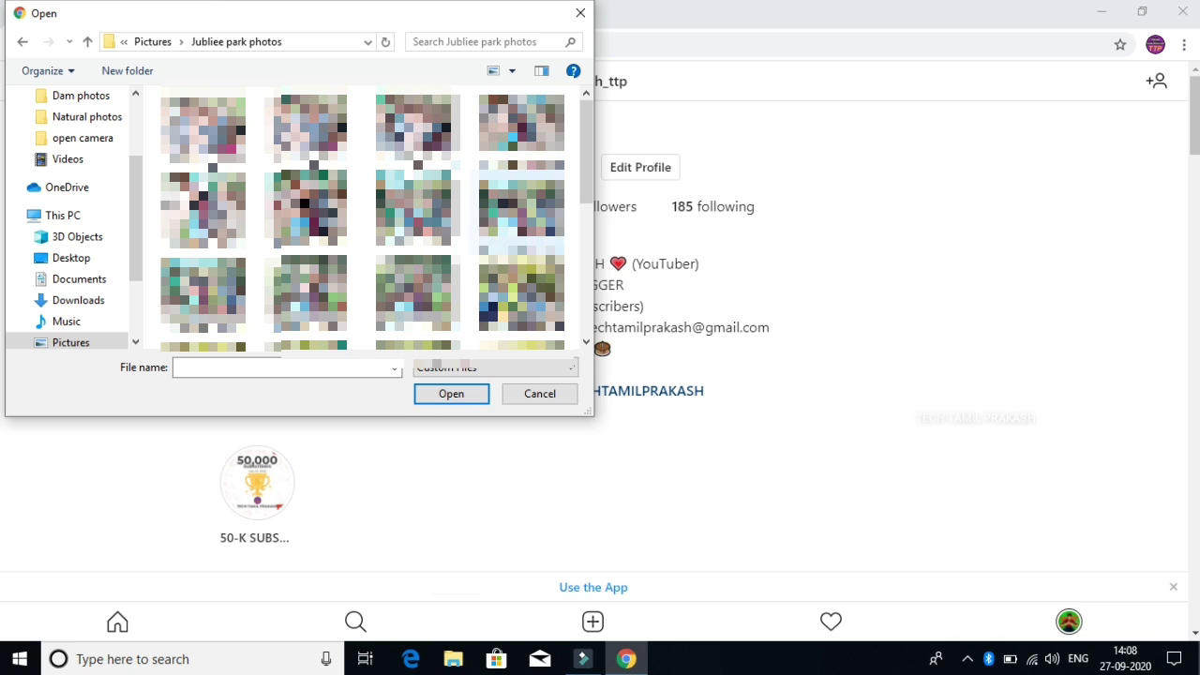
key("Escape")
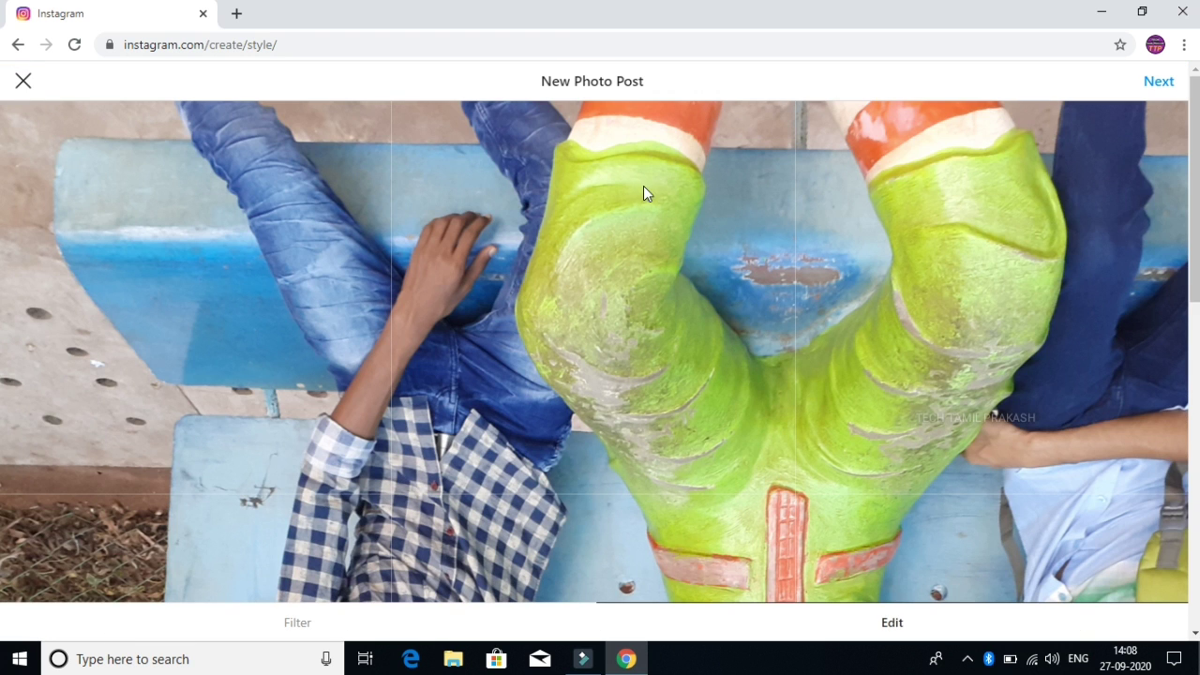
scroll(737, 277, "down", 10)
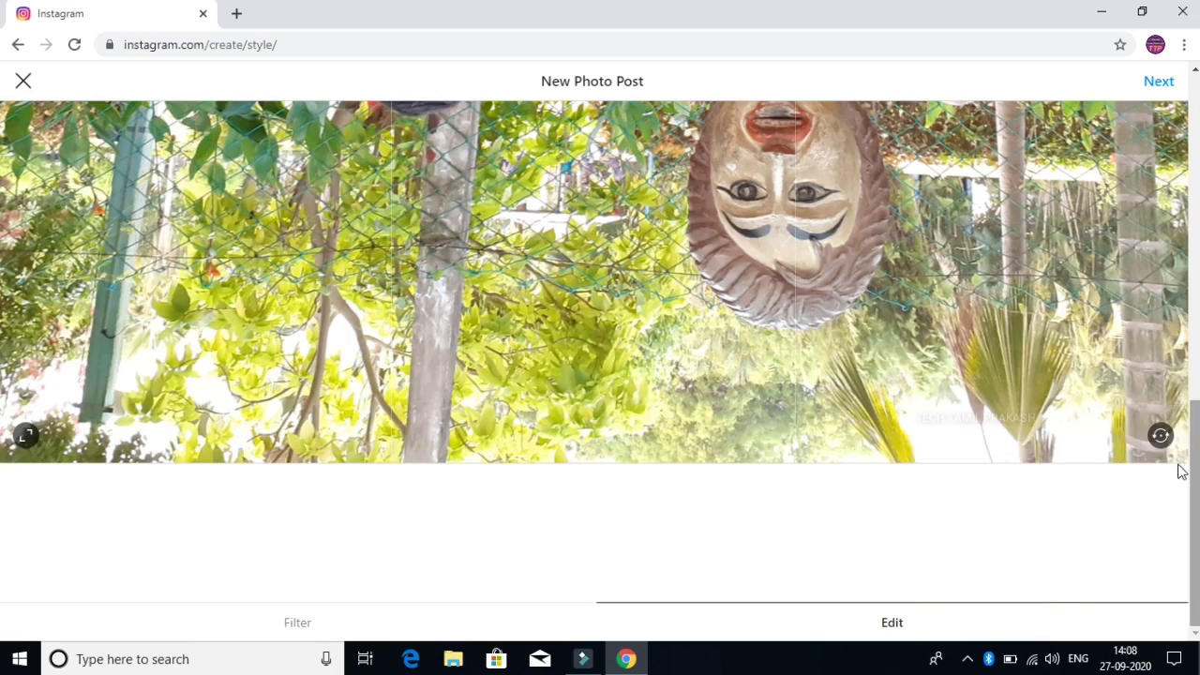
left_click(1160, 437)
left_click(1161, 437)
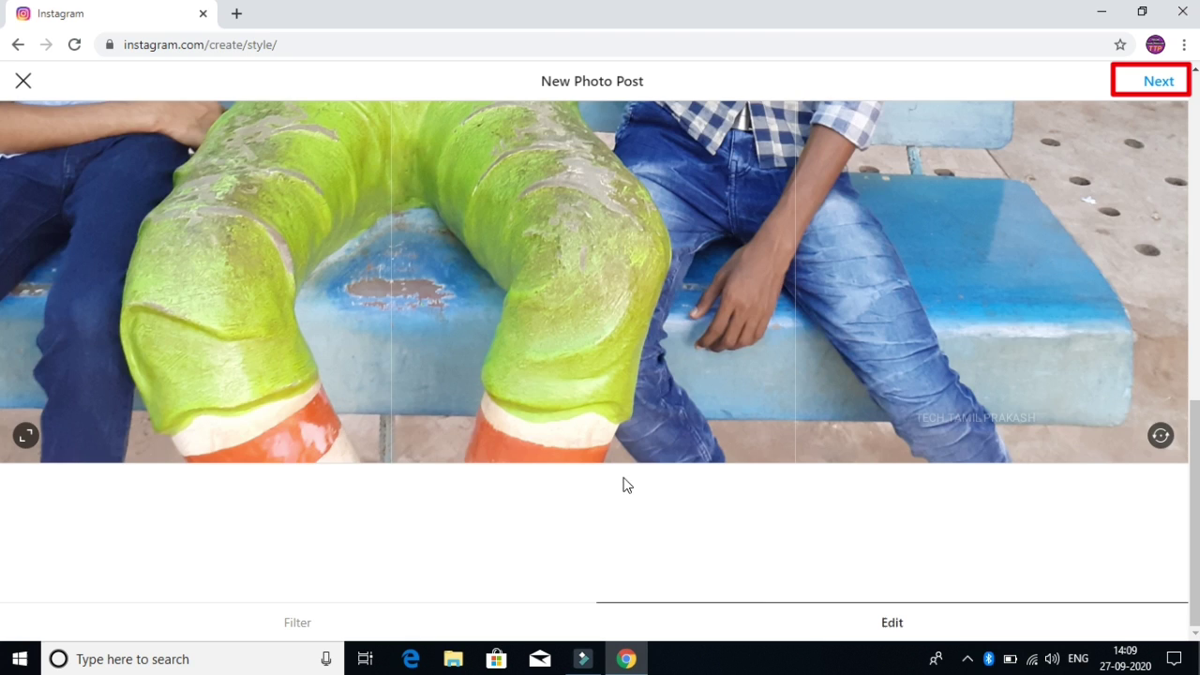
scroll(547, 497, "up", 9)
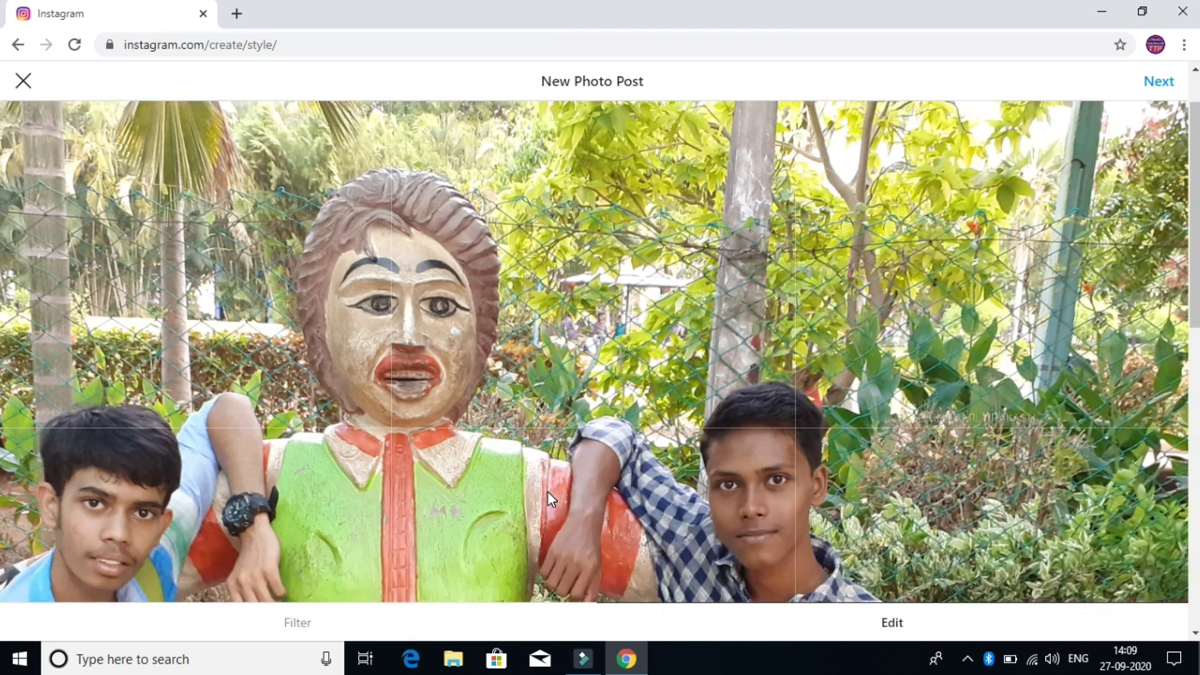
Advance the edited photo post to its caption details, and back out to the profile, discarding the post without sharing it
left_click(1157, 83)
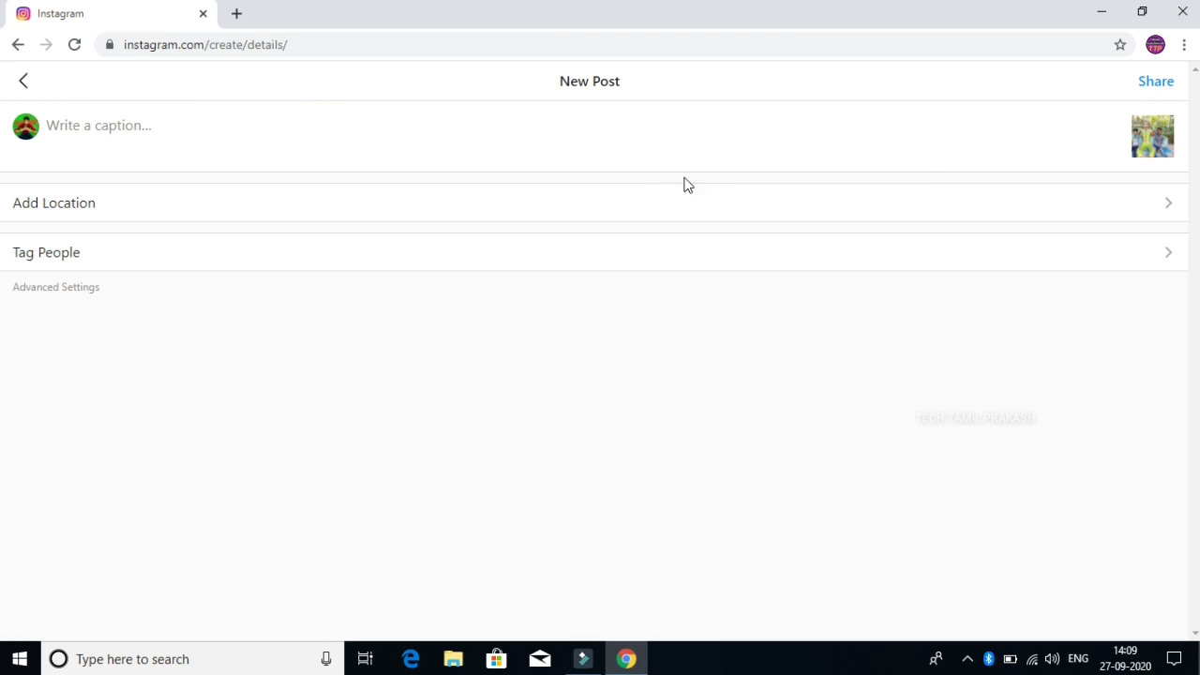
left_click(128, 129)
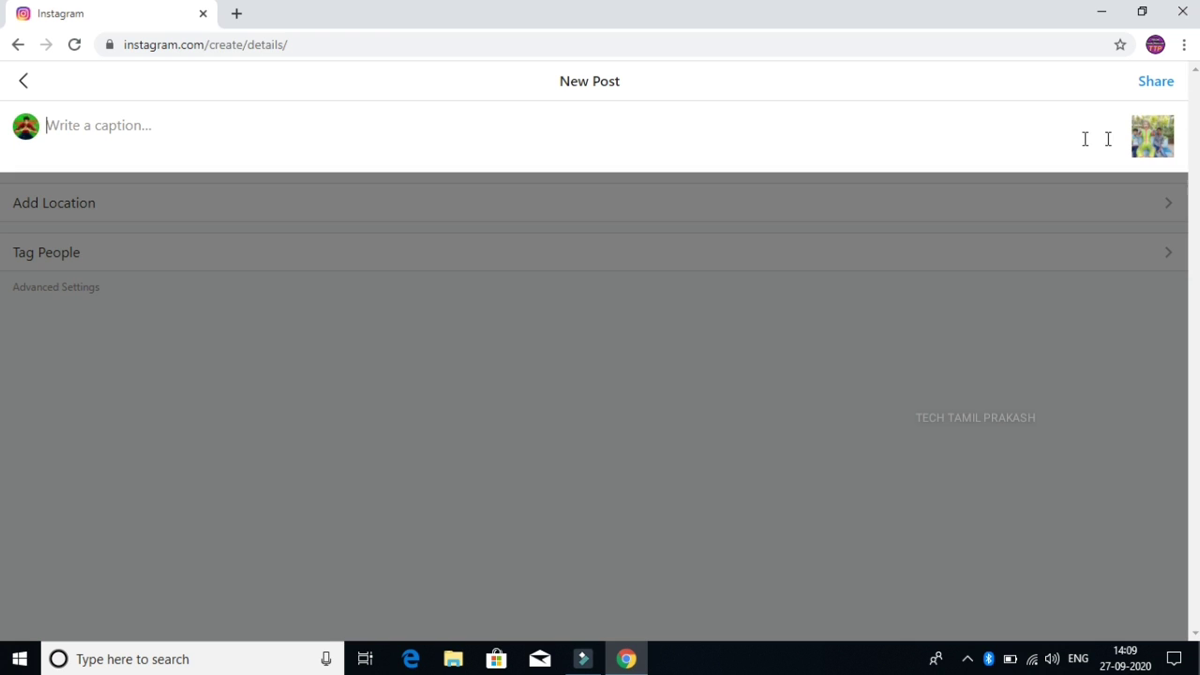
left_click(24, 81)
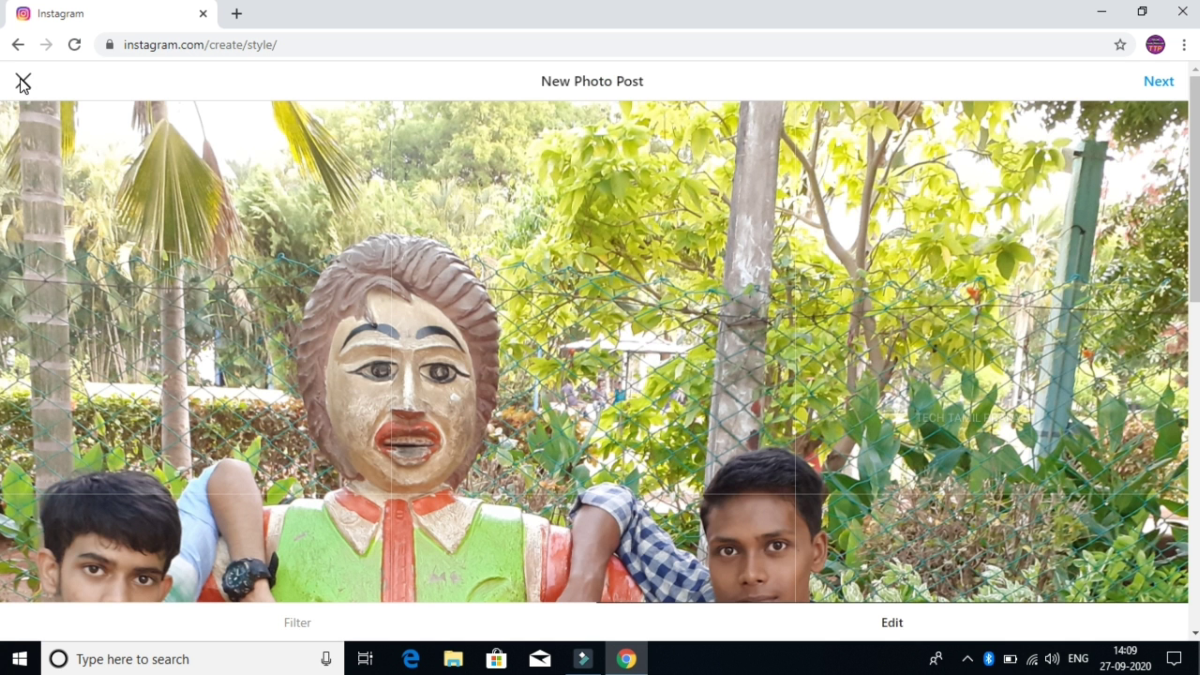
left_click(24, 81)
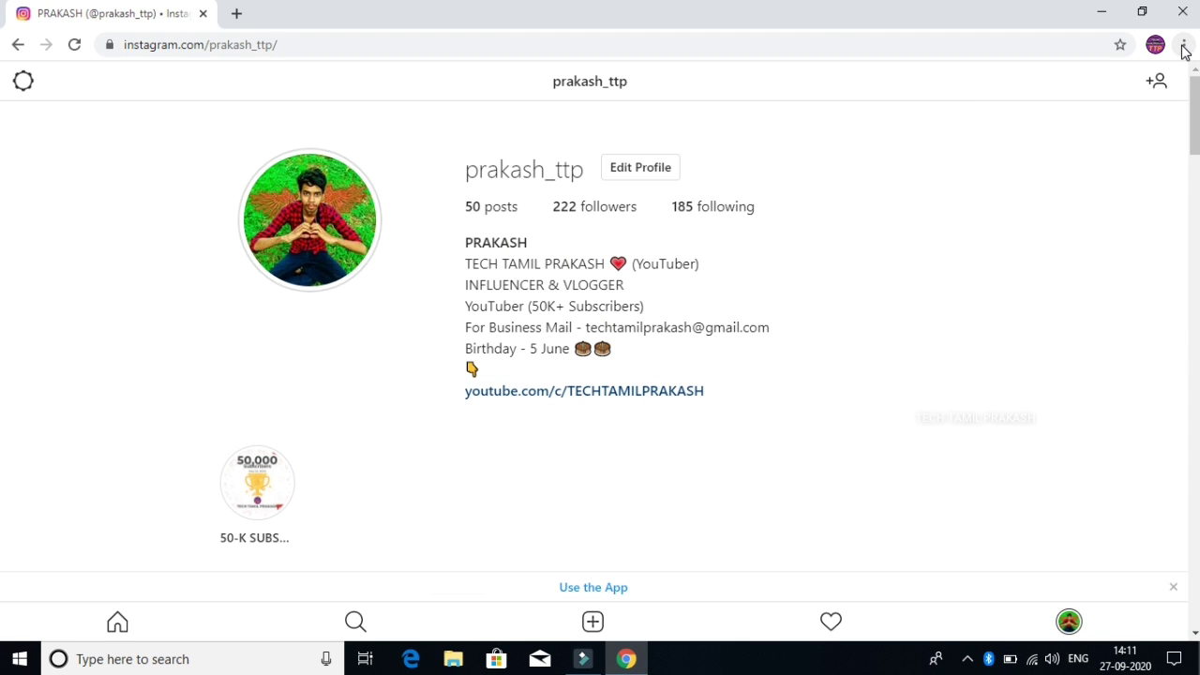
Create a desktop shortcut to the page named Instagram, with Open as window turned off
left_click(1183, 48)
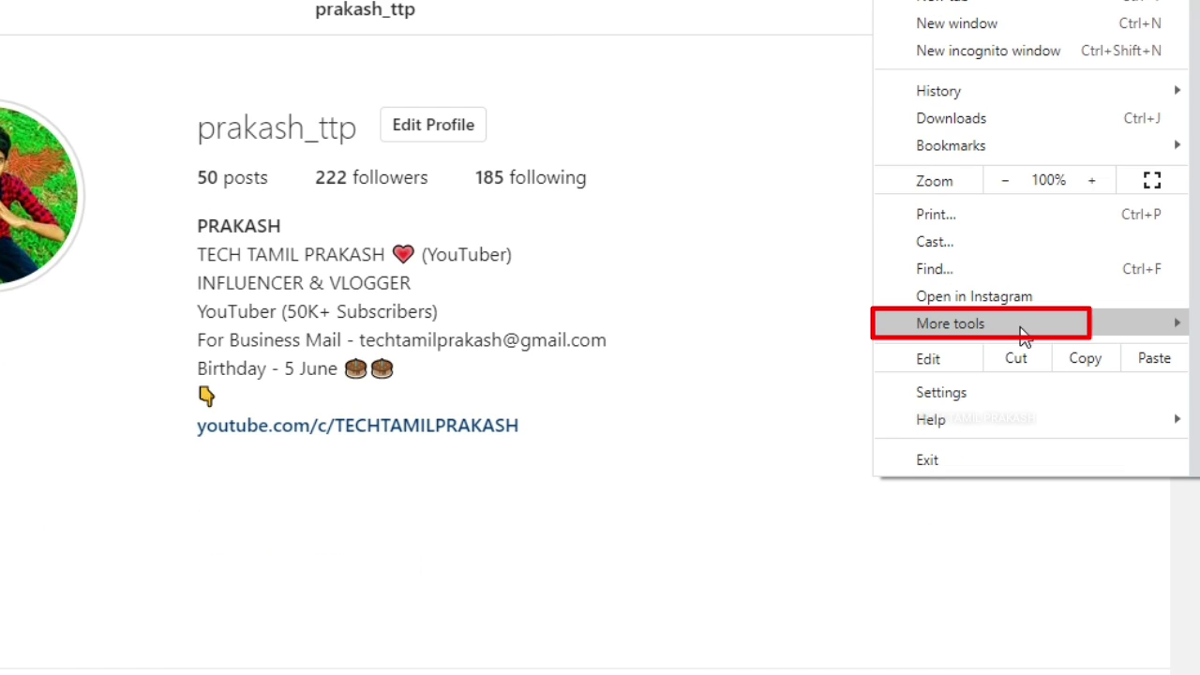
mouse_move(966, 332)
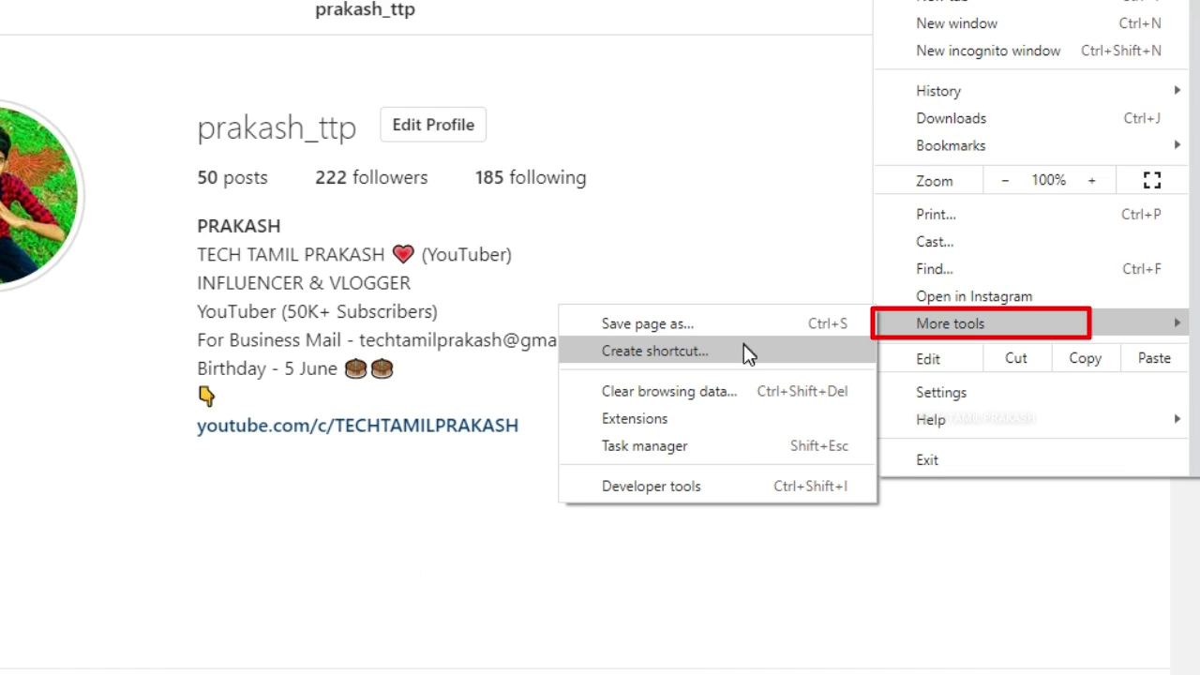
left_click(660, 354)
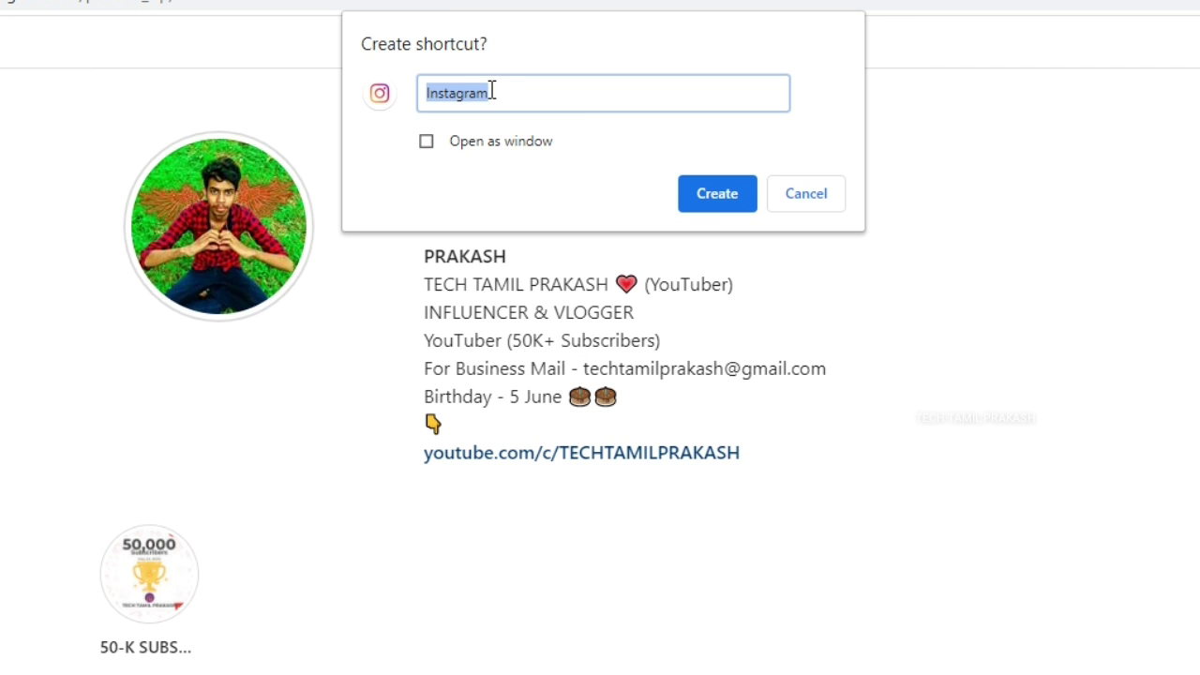
left_click(492, 92)
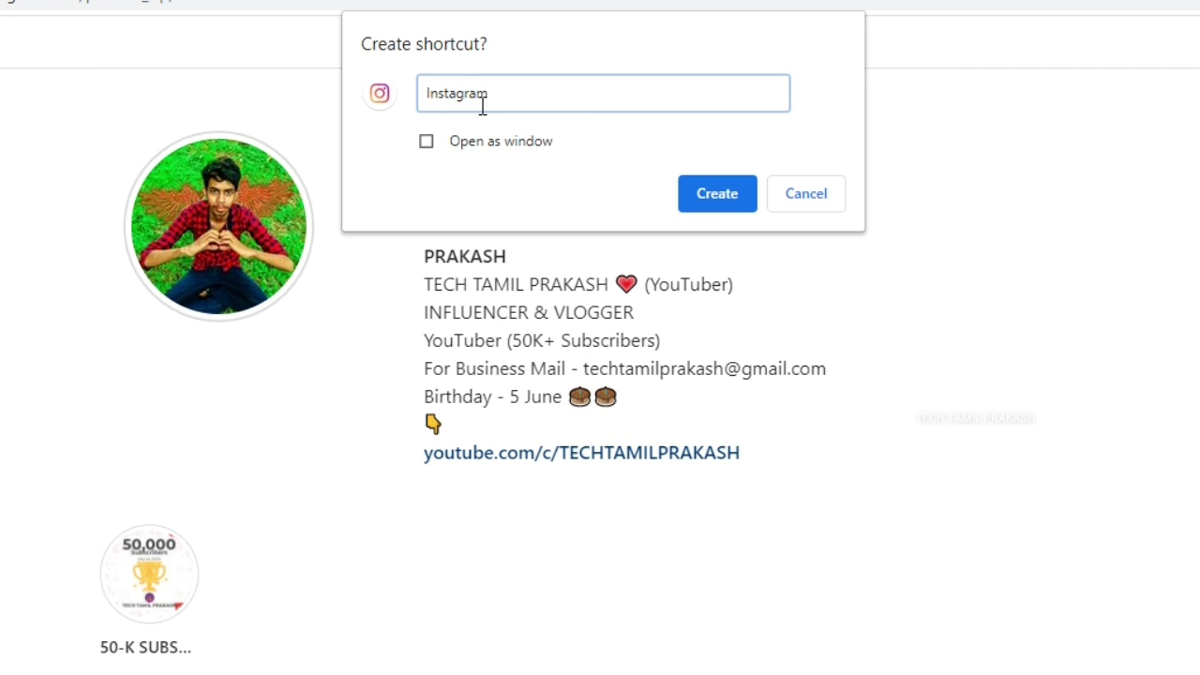
left_click(427, 142)
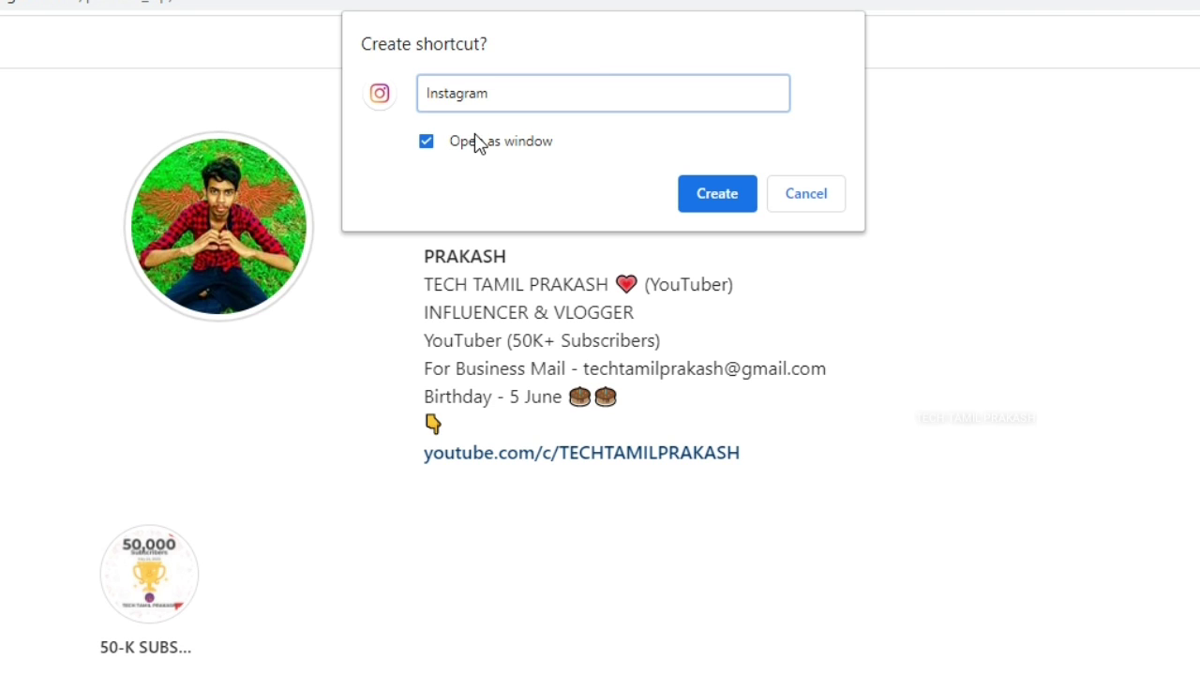
left_click(428, 142)
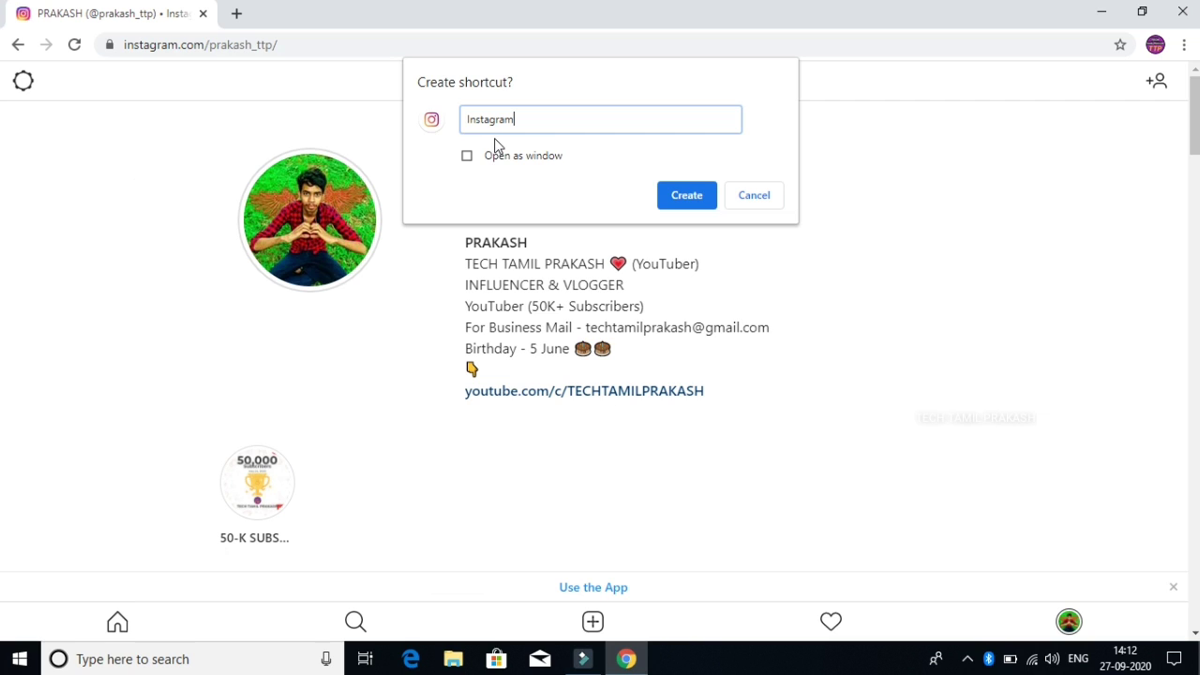
left_click(675, 197)
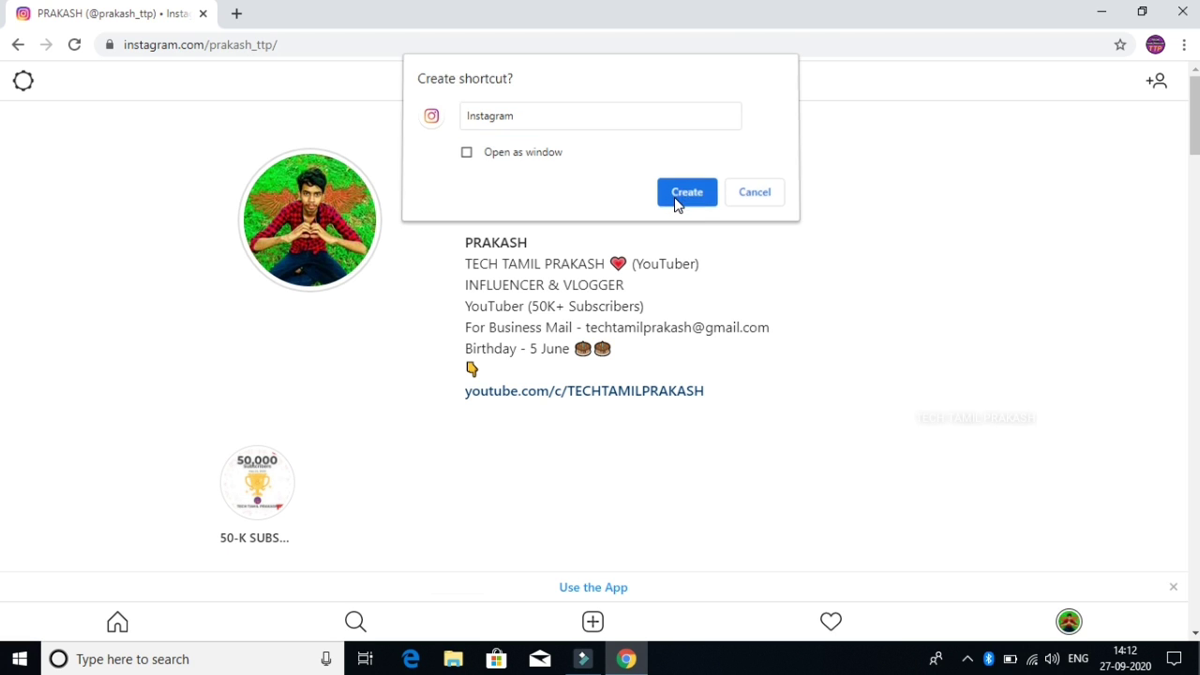
Minimize the browser and place the new Instagram shortcut directly below Google Classroom on the desktop
left_click(1105, 13)
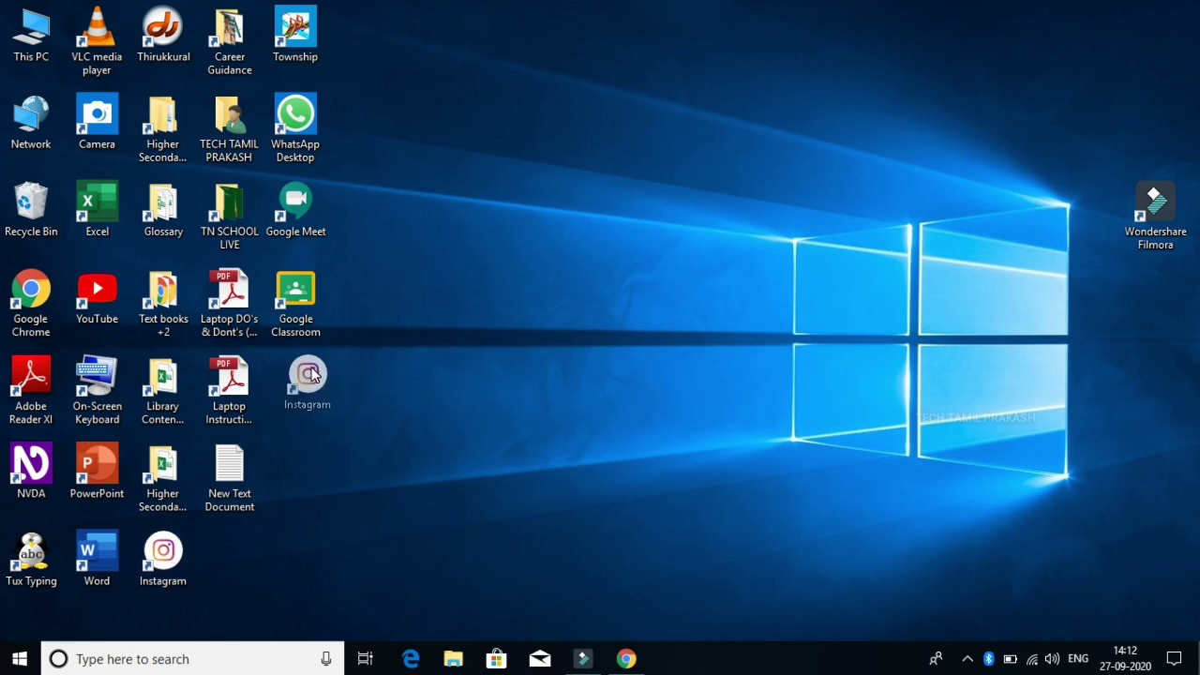
mouse_move(314, 375)
left_mouse_down()
mouse_move(317, 466)
mouse_move(312, 385)
left_mouse_up()
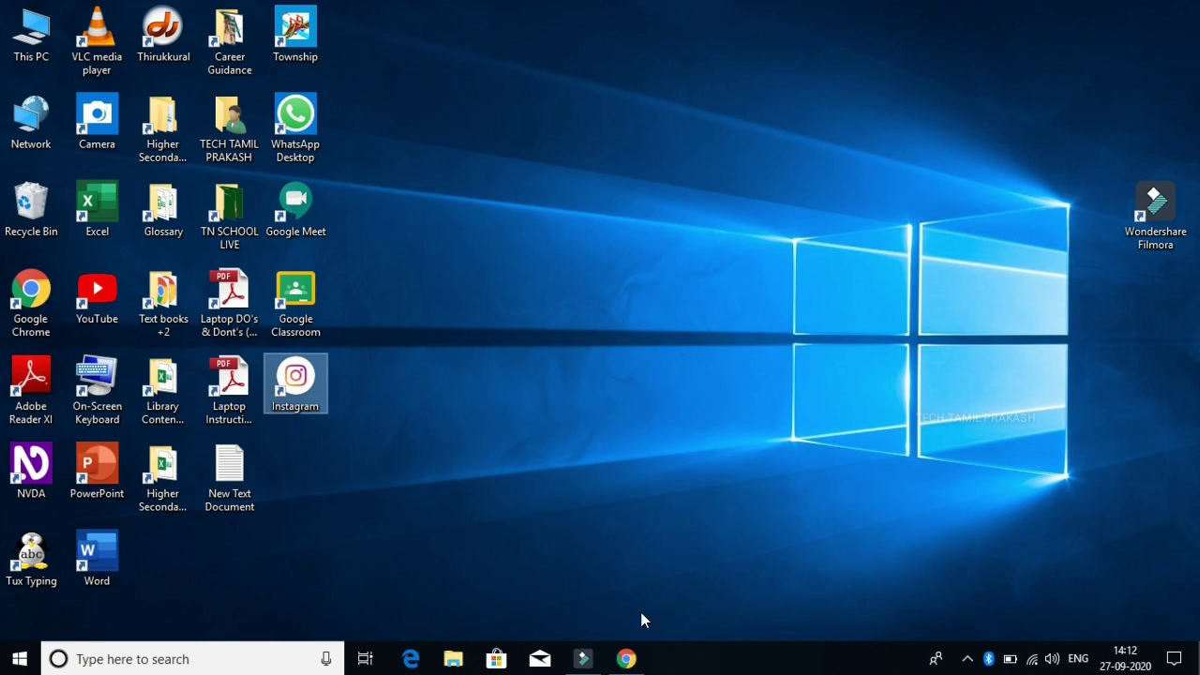
Switch back to the Instagram profile in Chrome, close the browser and refresh the desktop
left_click(634, 662)
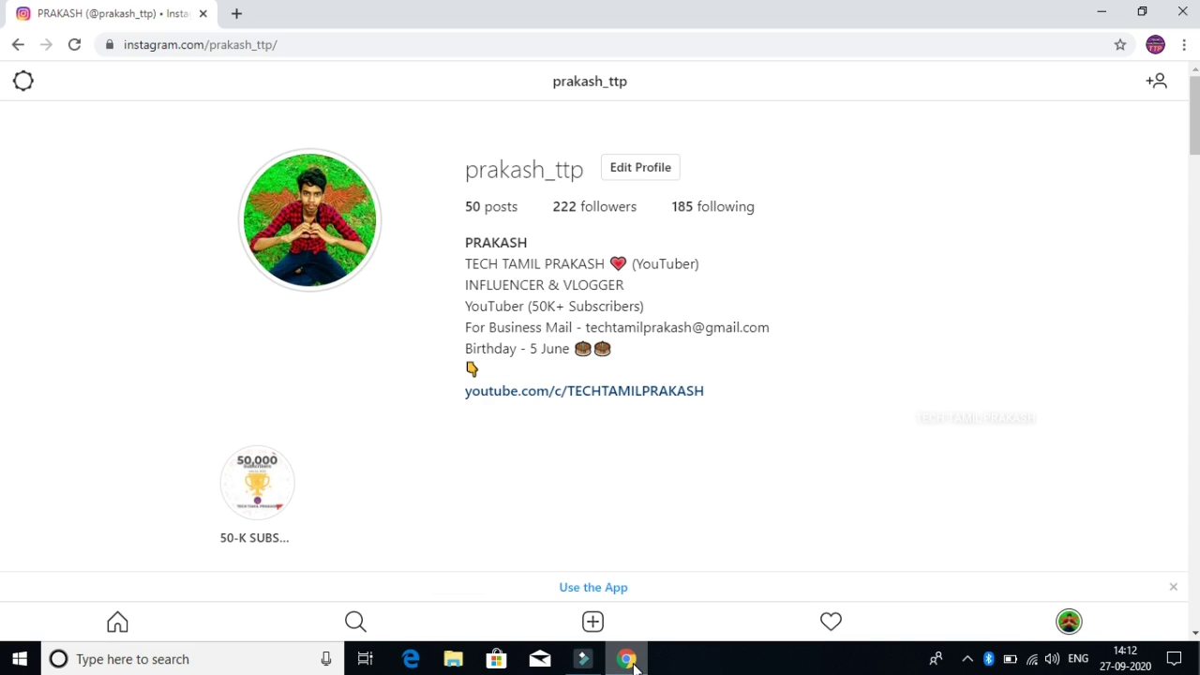
scroll(627, 302, "down", 1)
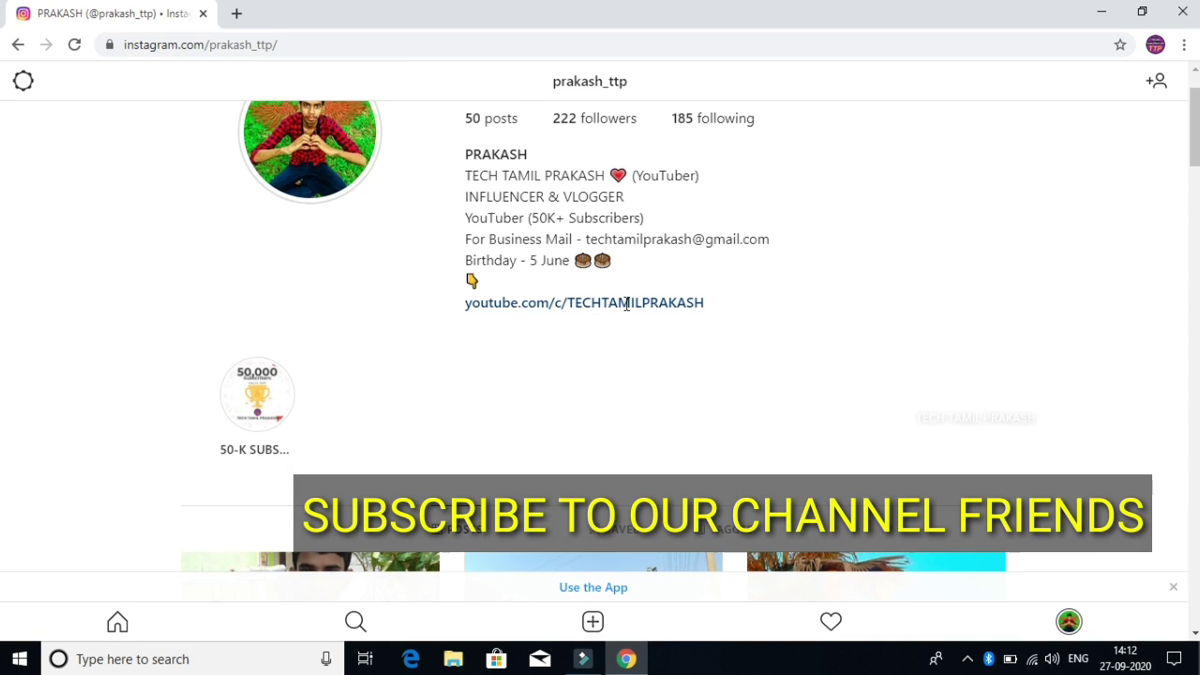
scroll(626, 309, "up", 1)
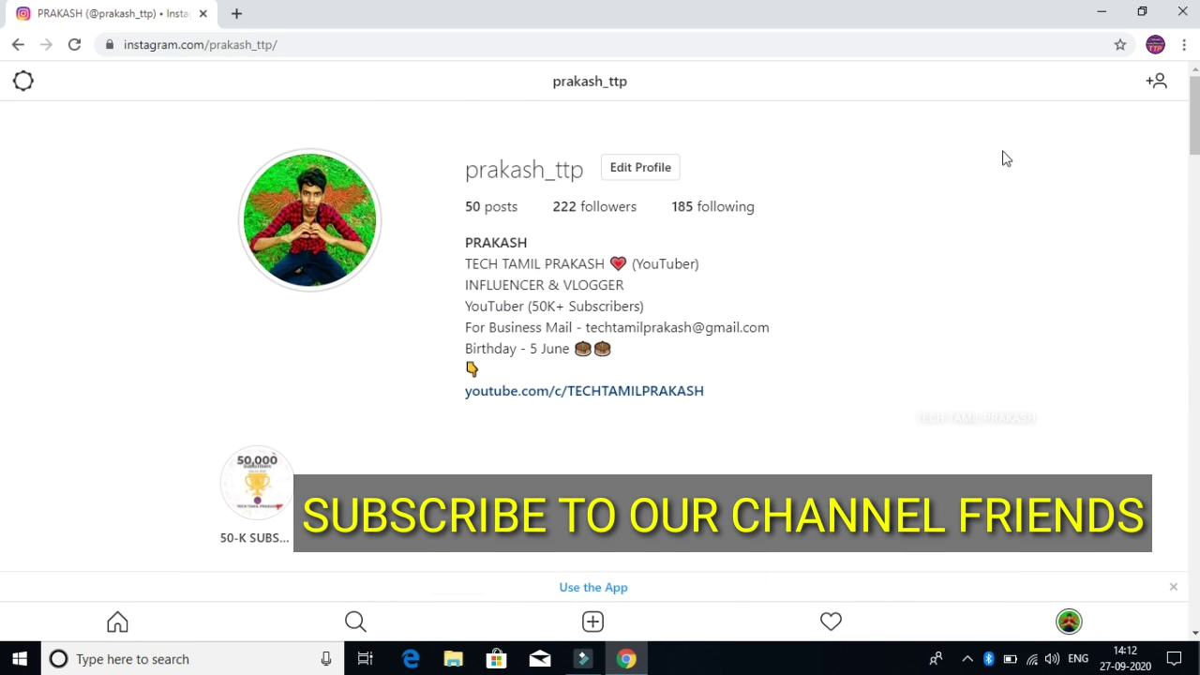
left_click(1179, 11)
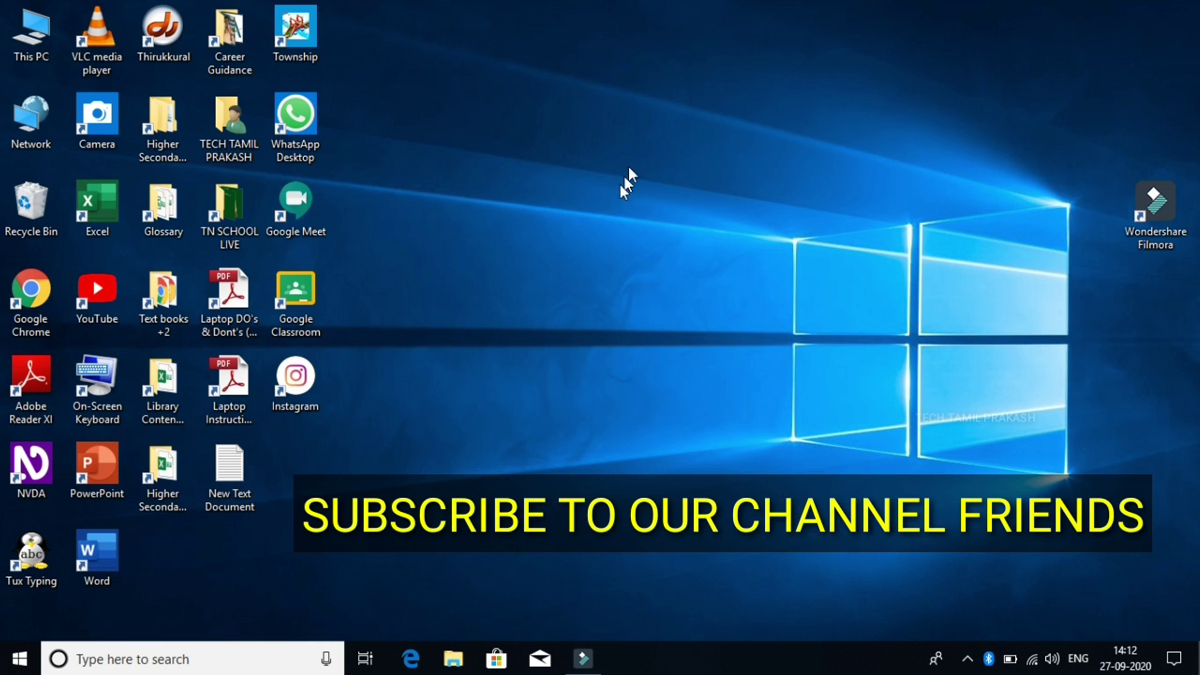
right_click(631, 339)
left_click(650, 390)
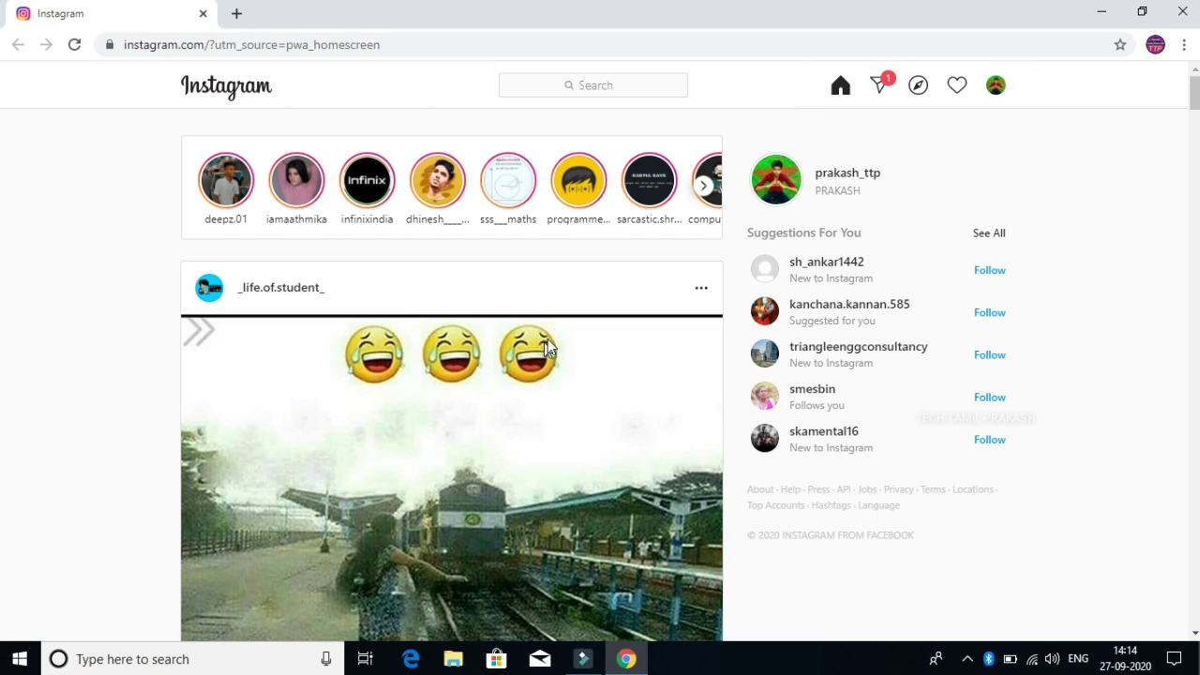
Close the browser window showing the Instagram home feed and refresh the desktop again
left_click(1184, 12)
right_click(488, 334)
left_click(531, 387)
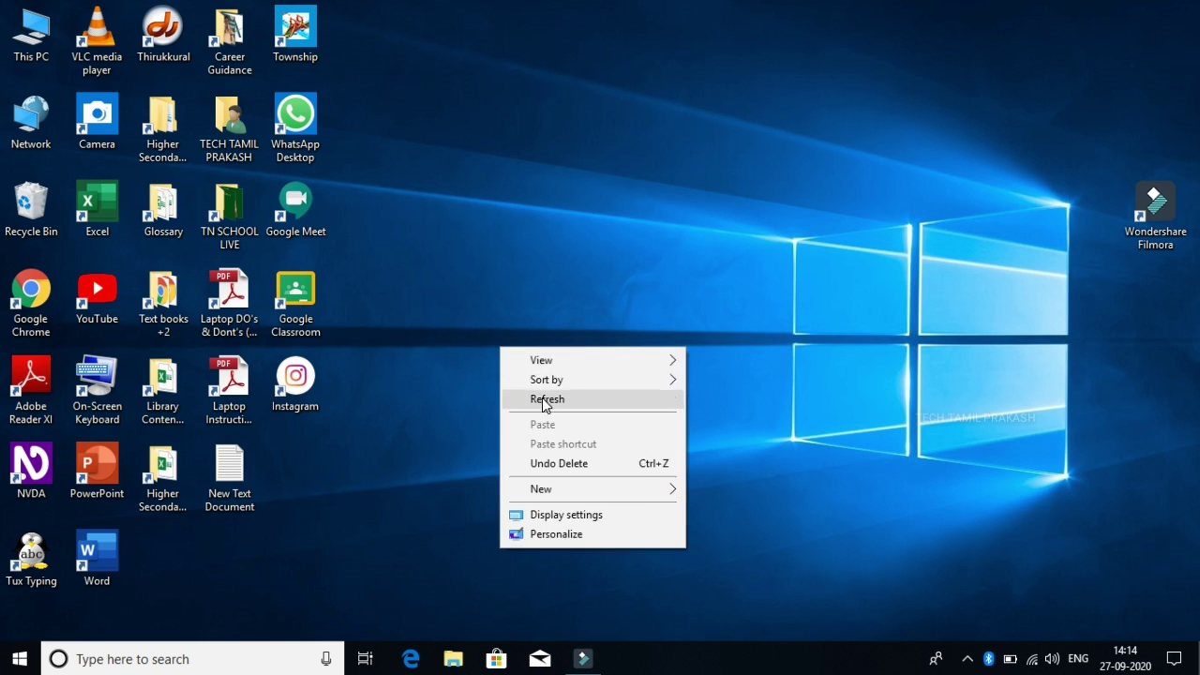